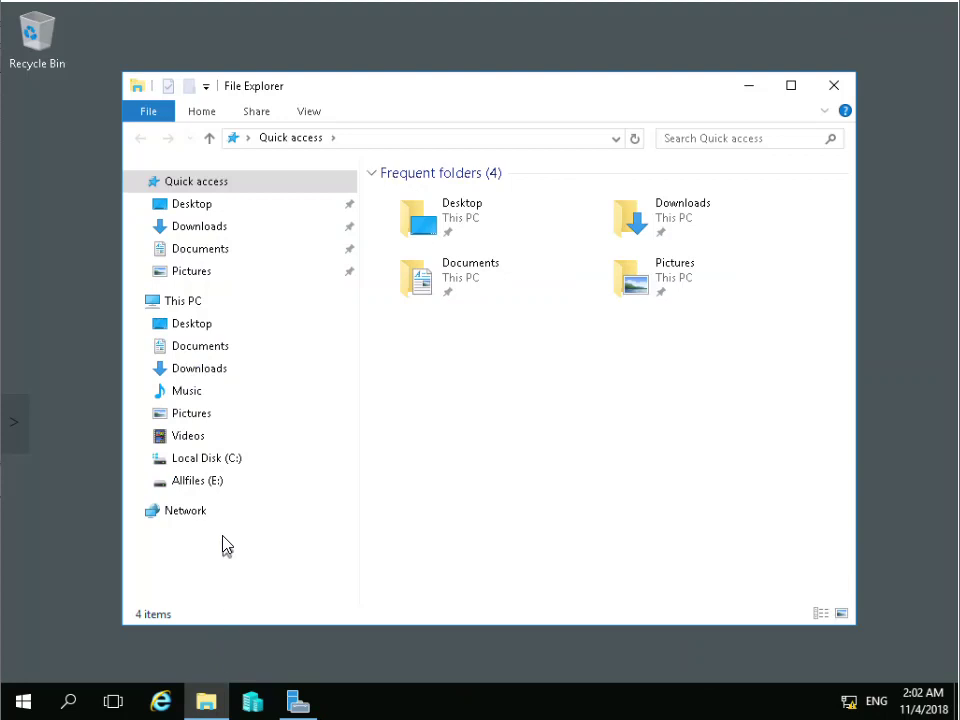
- Open the folder E:\Program Files\Microsoft Learning\20740\Drives
click(197, 481)
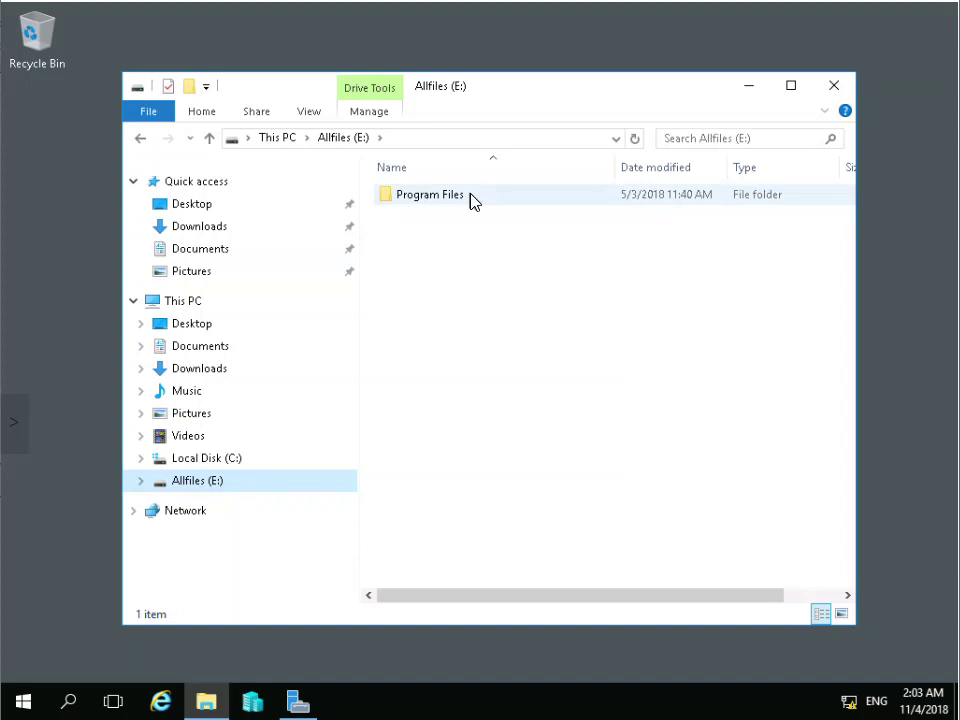
double_click(473, 196)
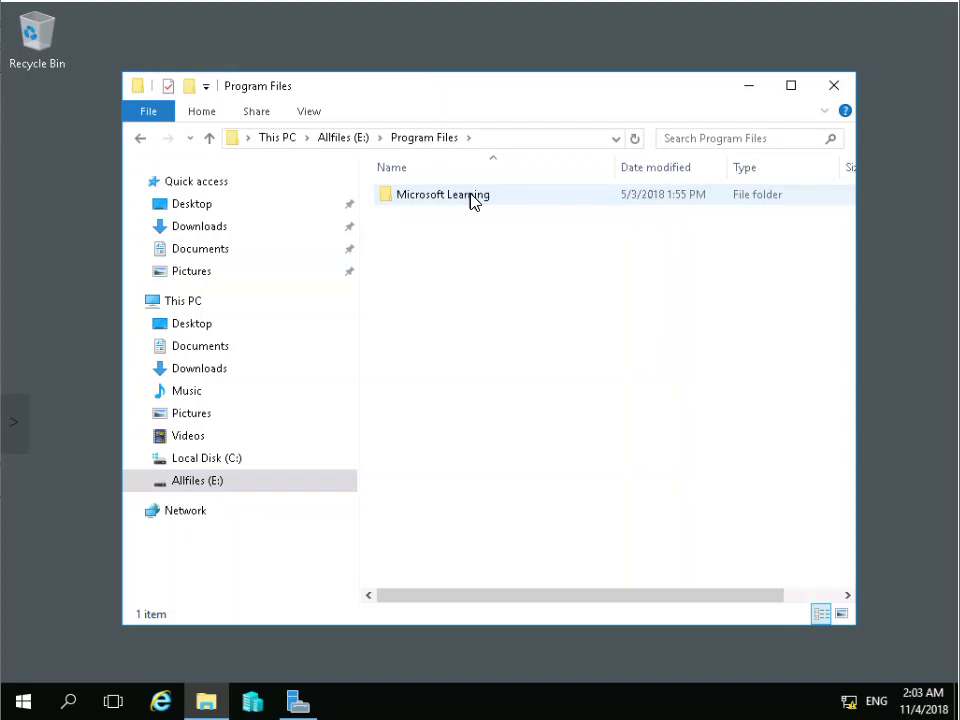
double_click(473, 197)
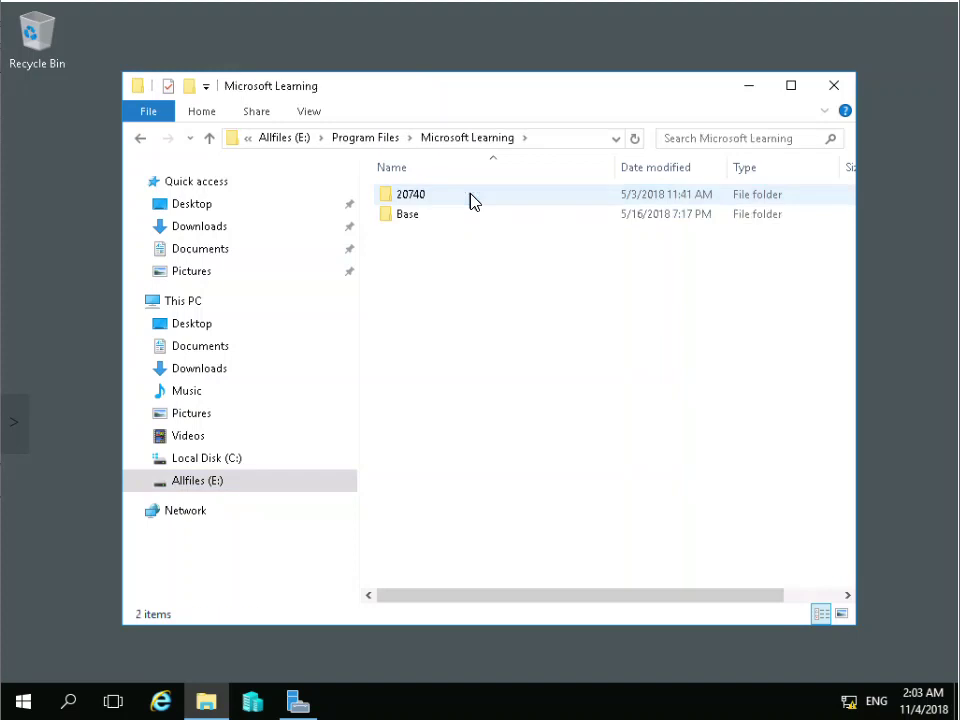
double_click(473, 197)
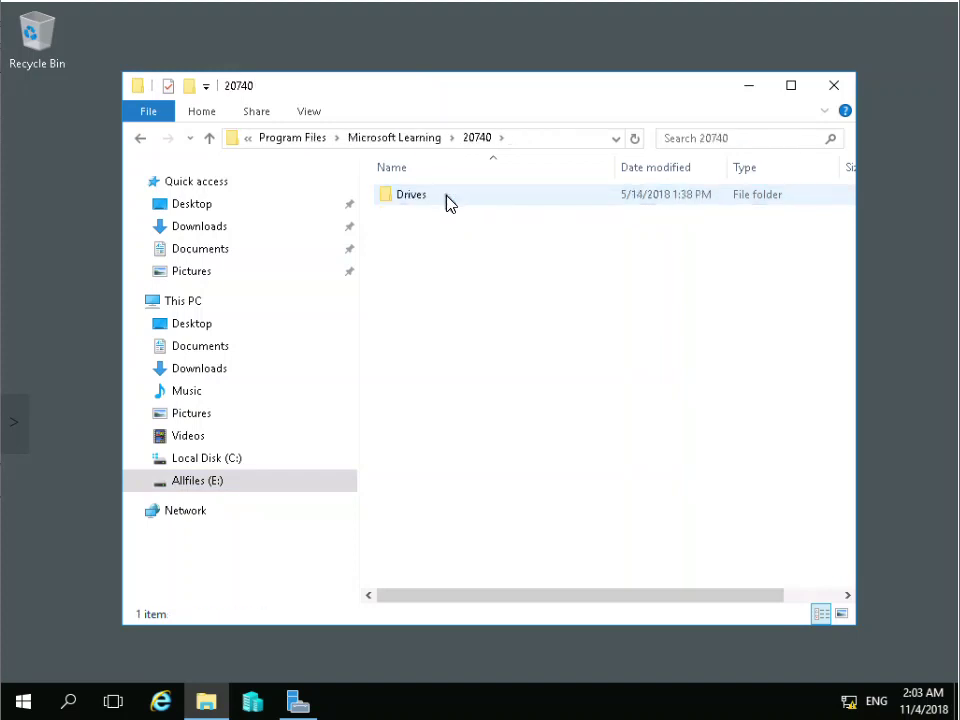
double_click(447, 202)
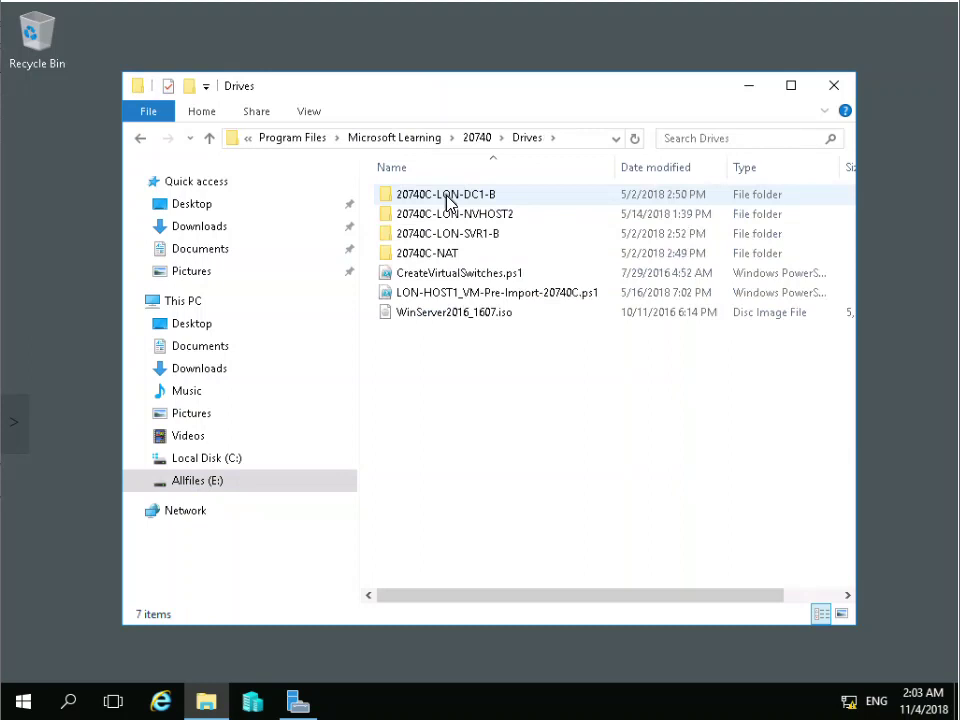
- Create a new folder named LON-GUEST1 in the Drives folder
right_click(450, 421)
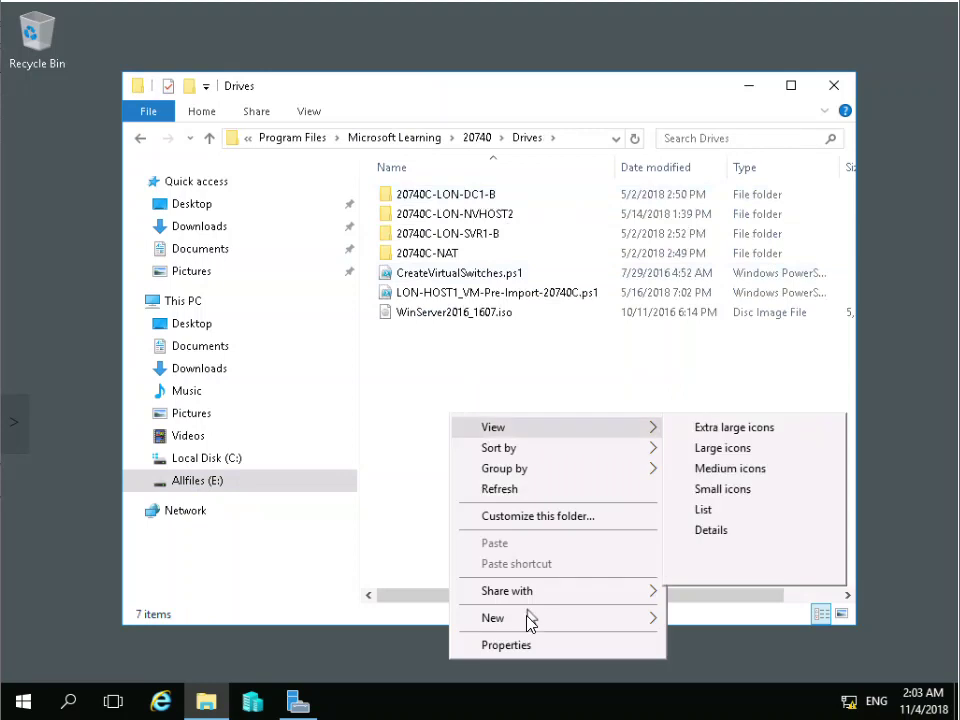
mouse_move(529, 620)
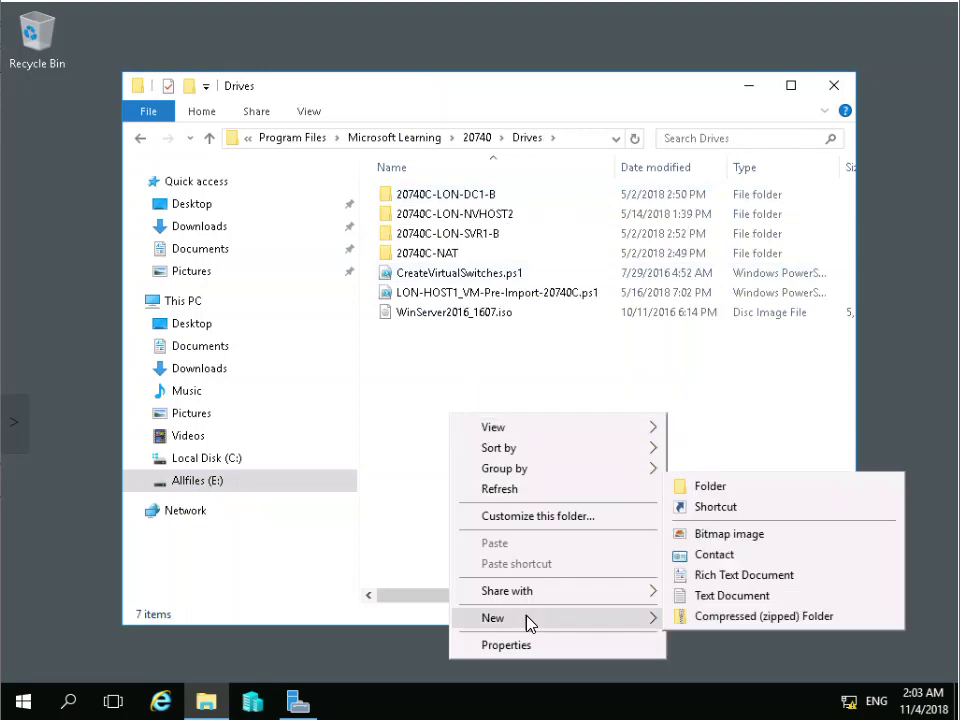
click(712, 488)
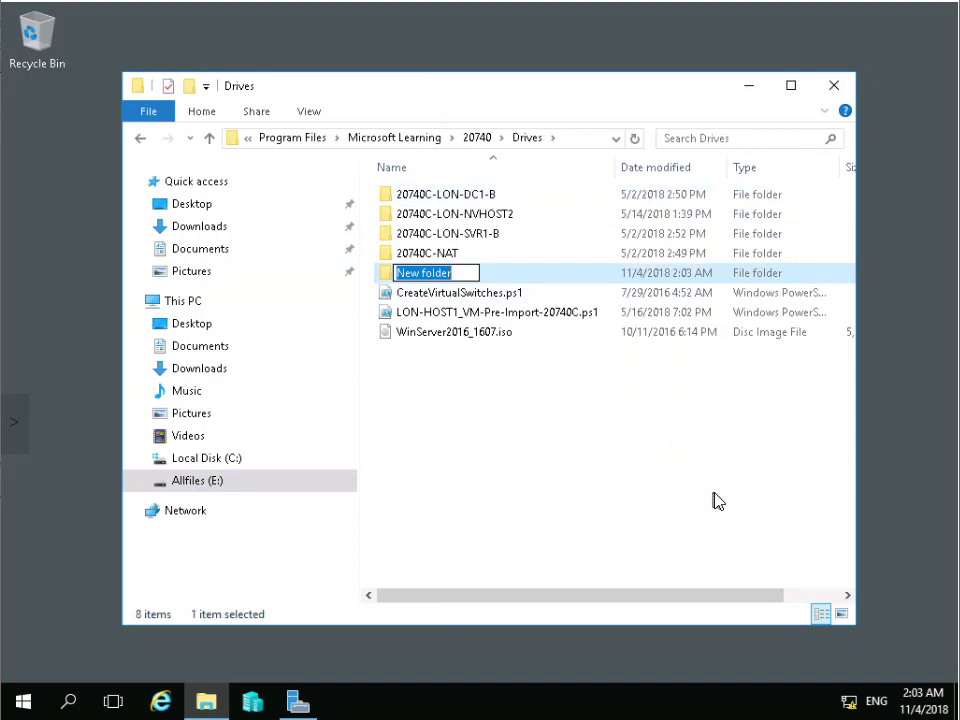
text(LON)
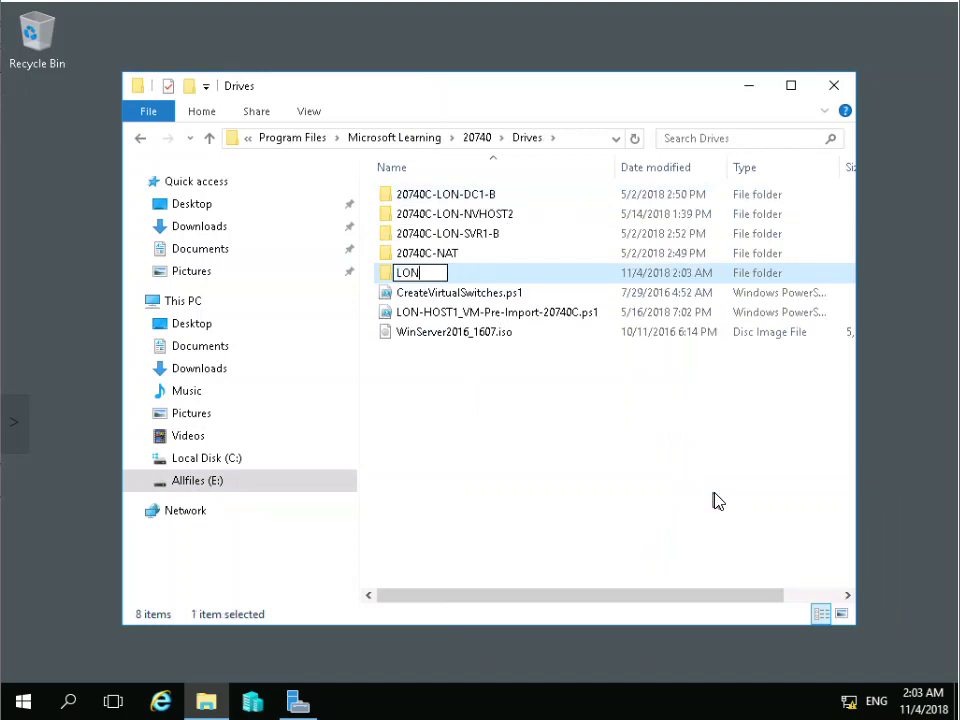
text(-GUEST1)
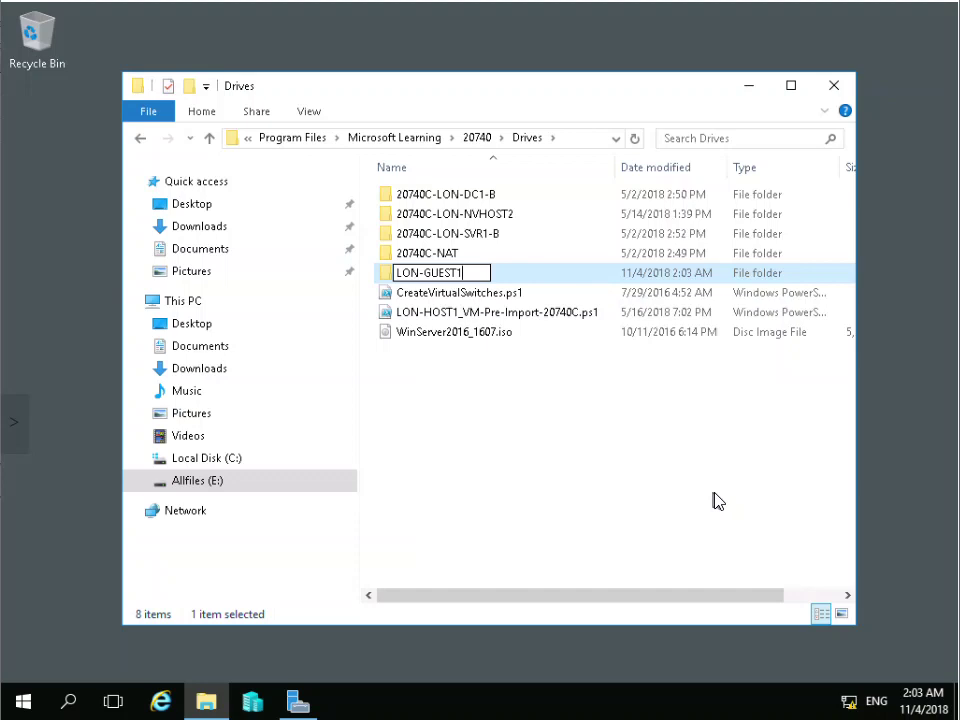
key(Return)
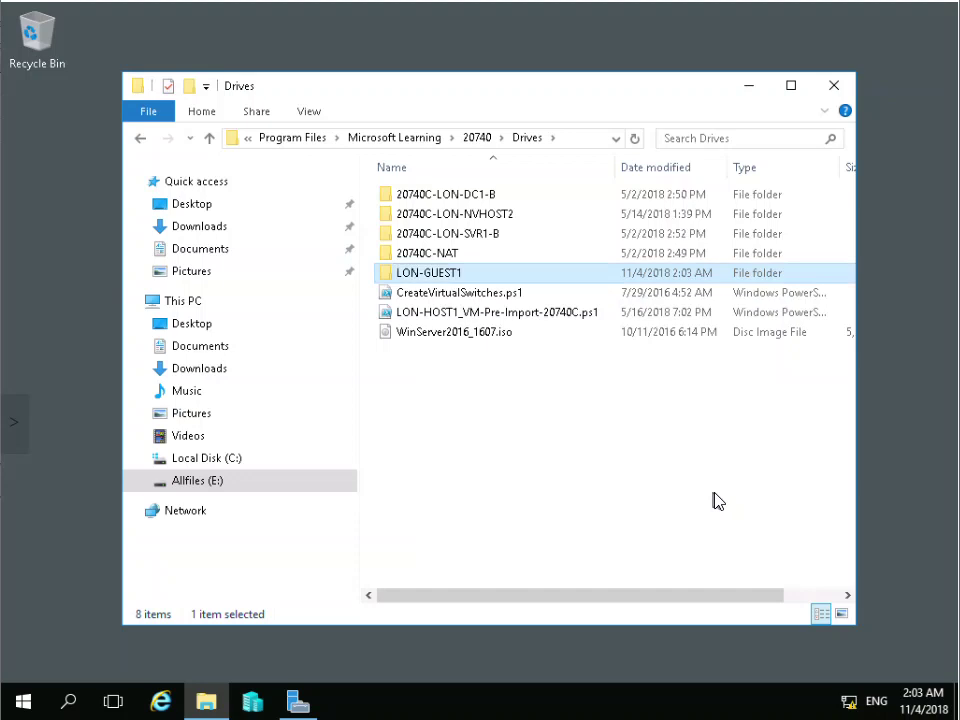
- Create a second new folder named LON-GUEST2 in the Drives folder
right_click(561, 444)
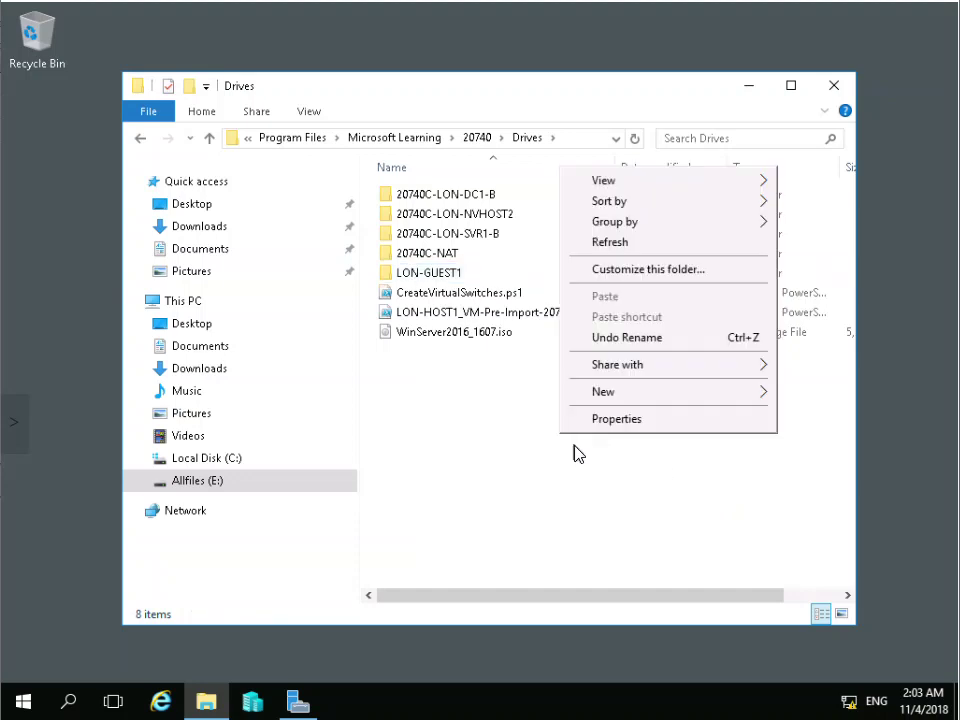
click(505, 414)
right_click(475, 413)
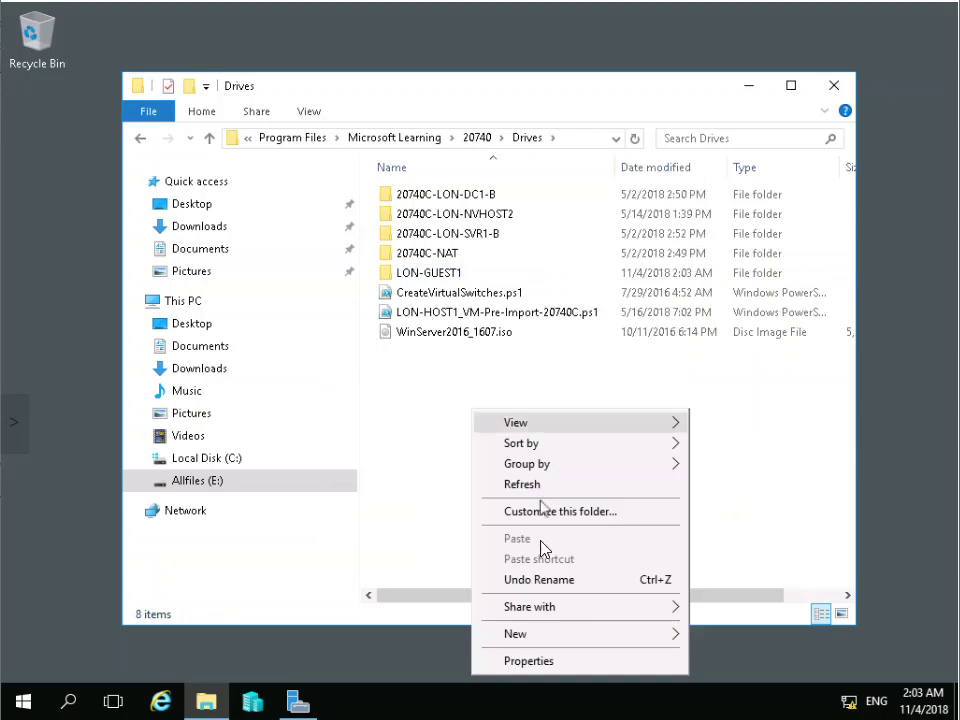
mouse_move(545, 635)
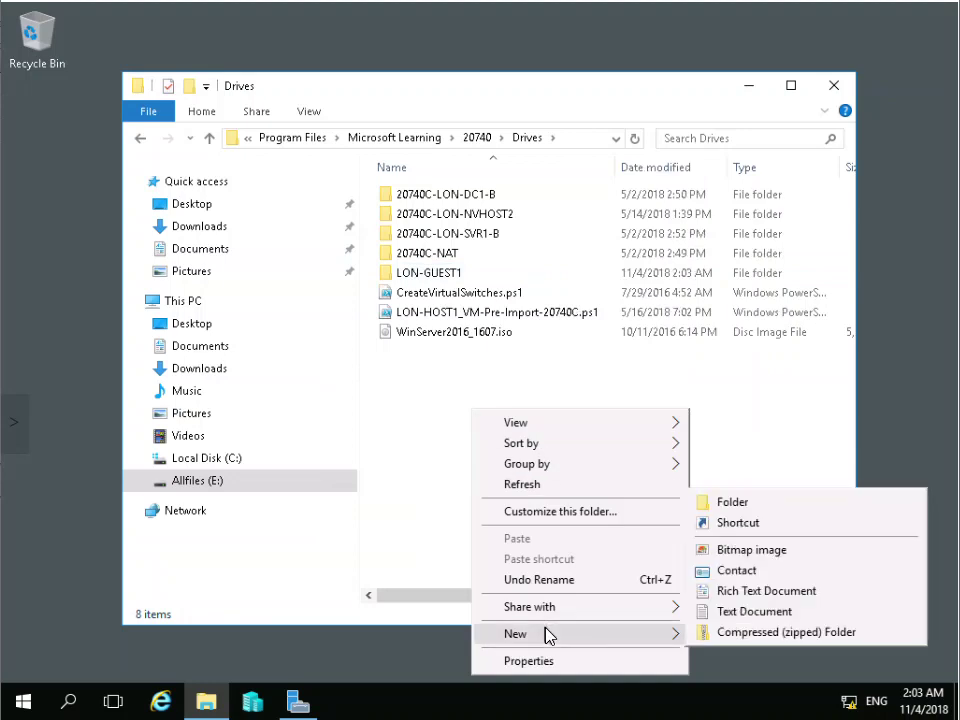
click(787, 505)
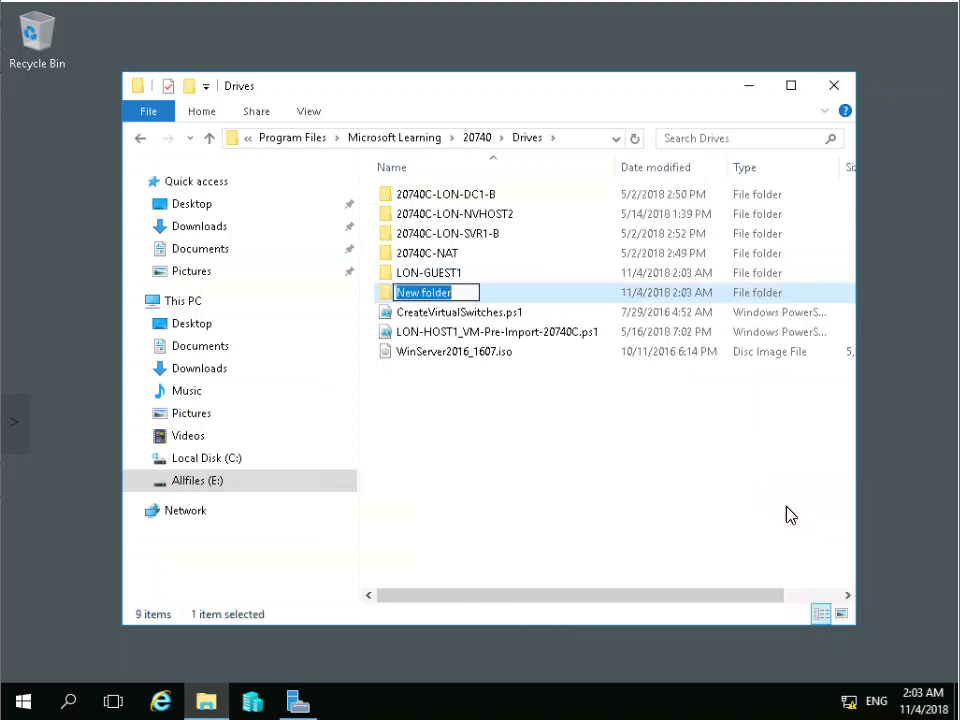
text(LON-GUEST2)
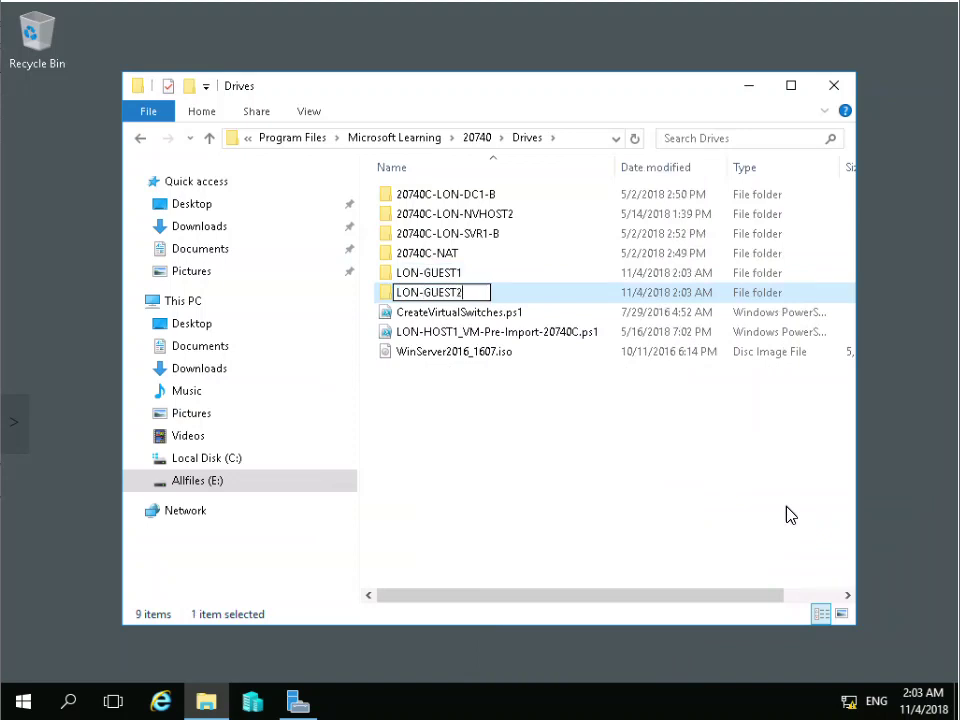
key(Return)
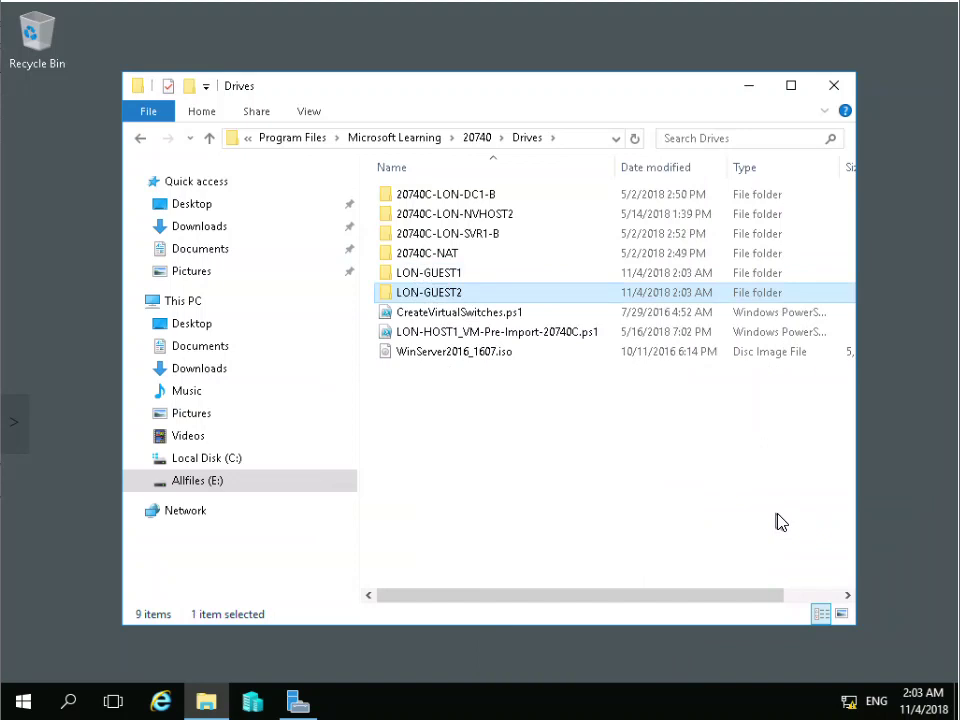
- Switch to Hyper-V Manager and start creating a new virtual hard disk on LON-HOST1, continuing past the introduction page
click(750, 88)
click(261, 703)
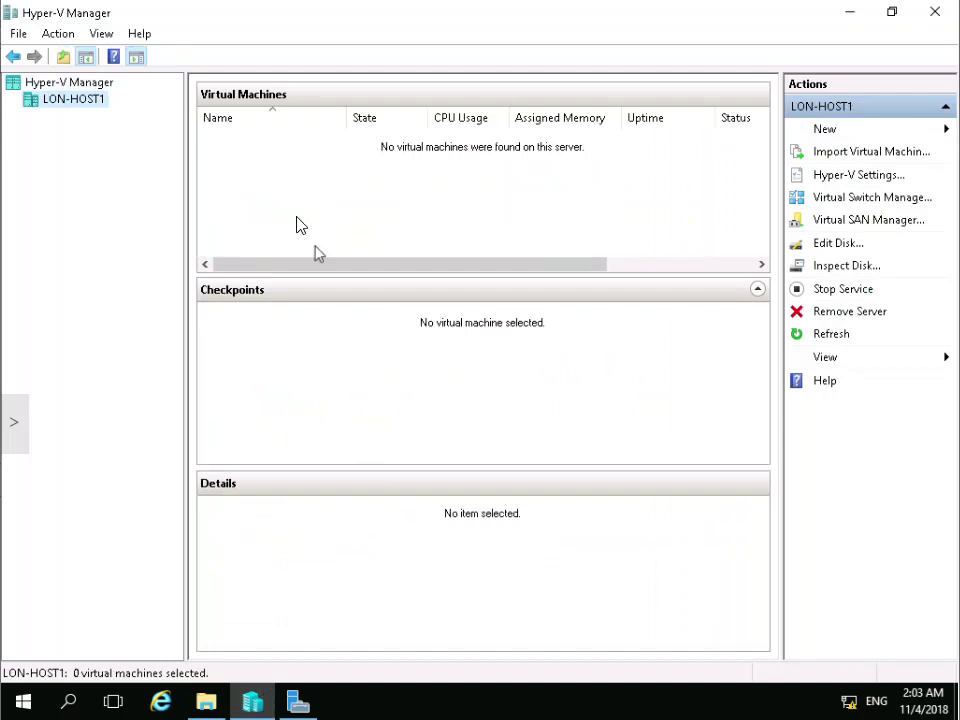
click(62, 35)
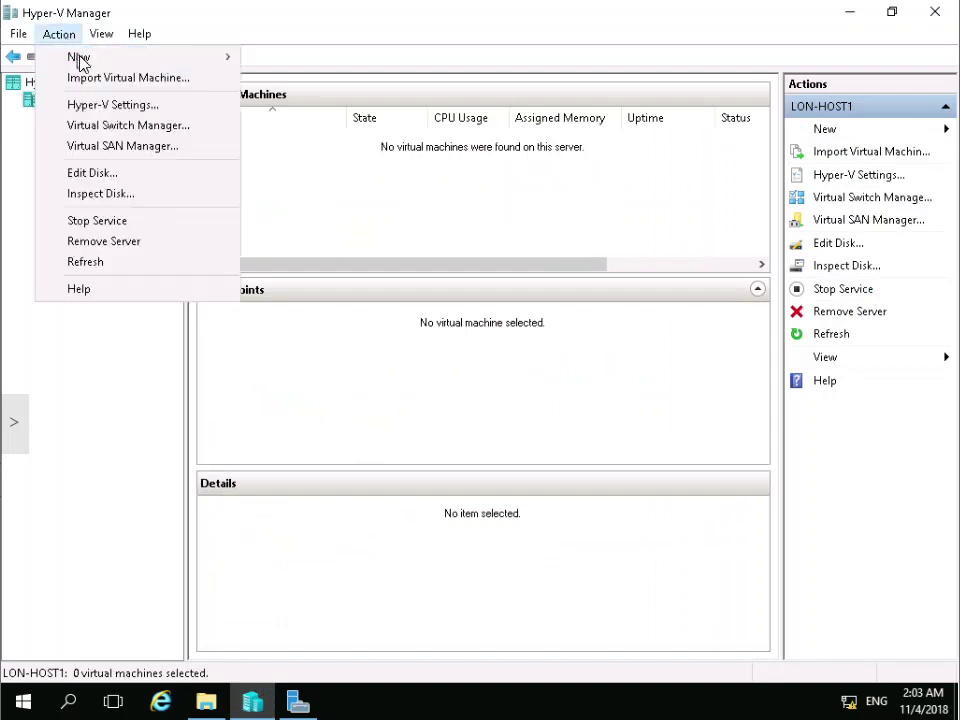
mouse_move(80, 63)
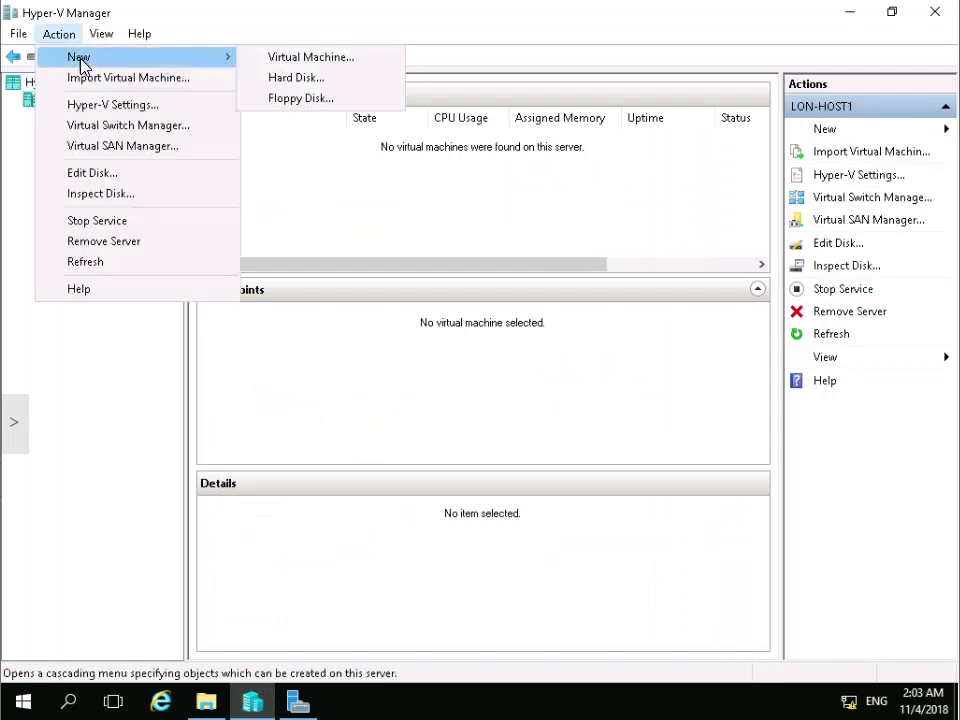
click(298, 80)
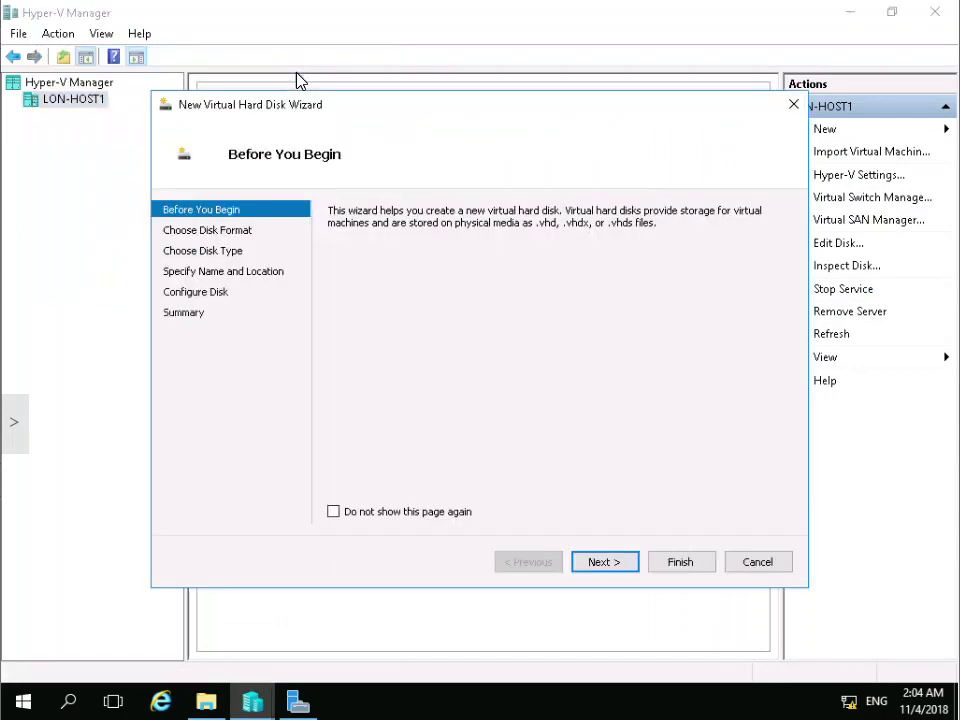
click(598, 564)
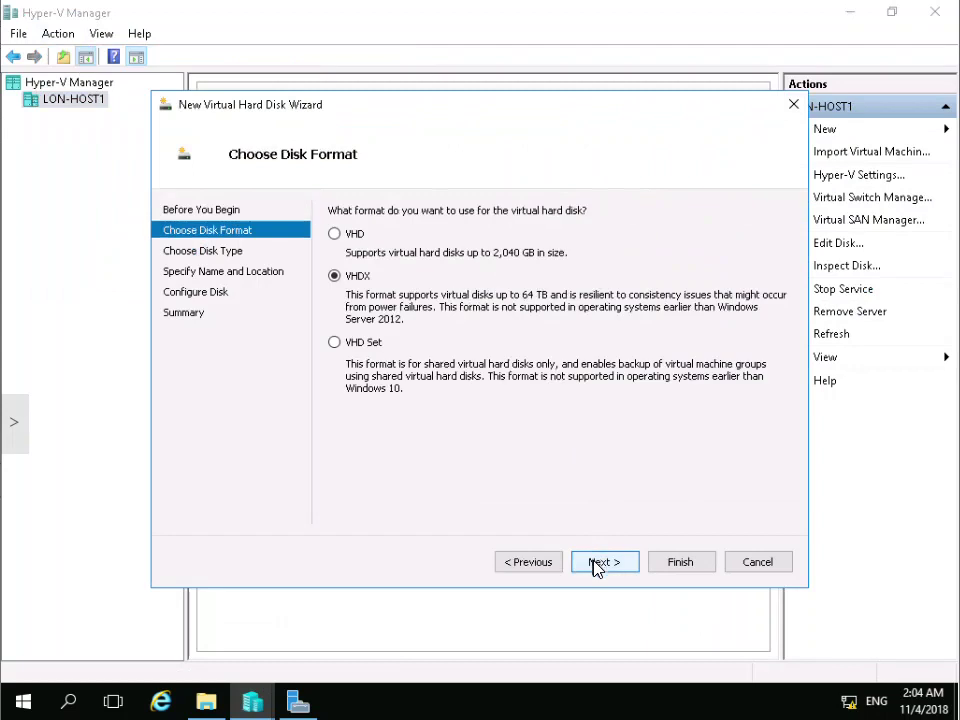
- Choose the VHD format and the Differencing type for the new virtual hard disk
click(352, 235)
click(600, 565)
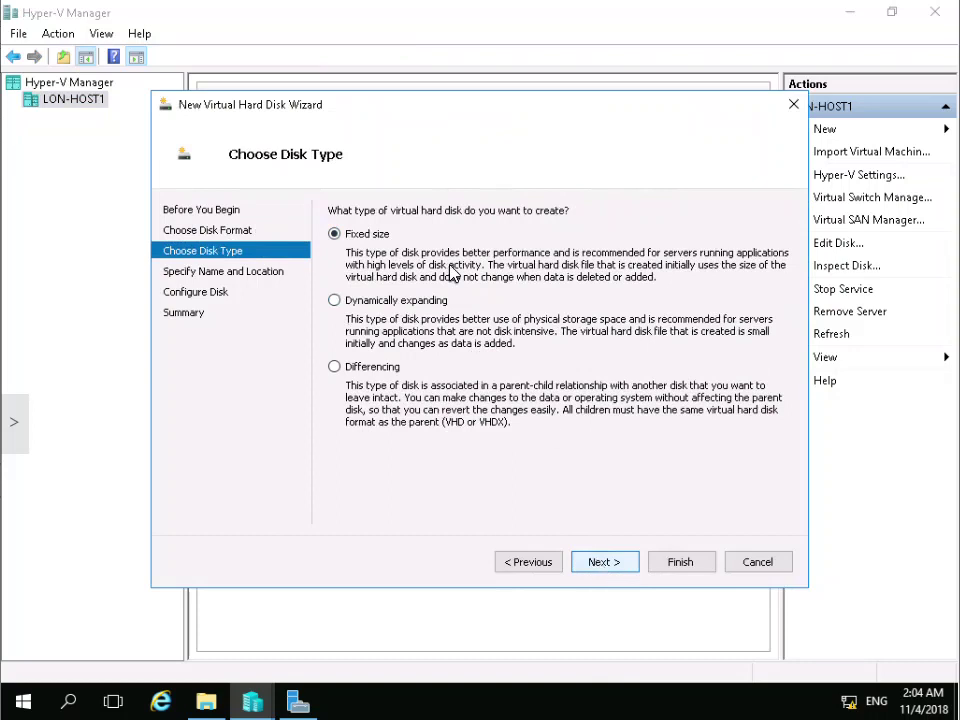
click(370, 366)
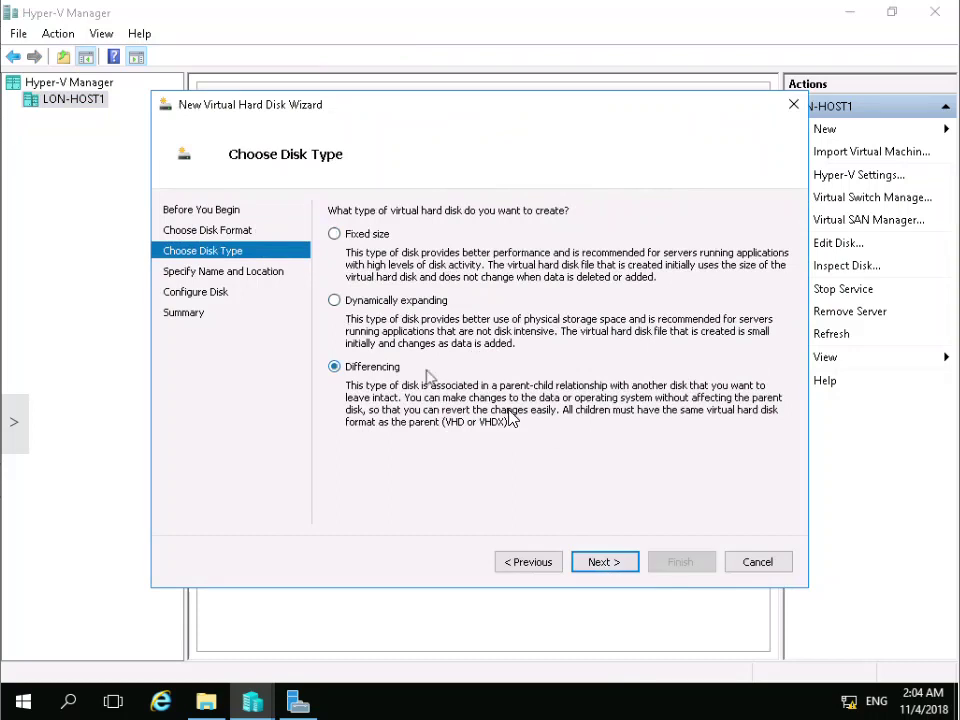
click(594, 561)
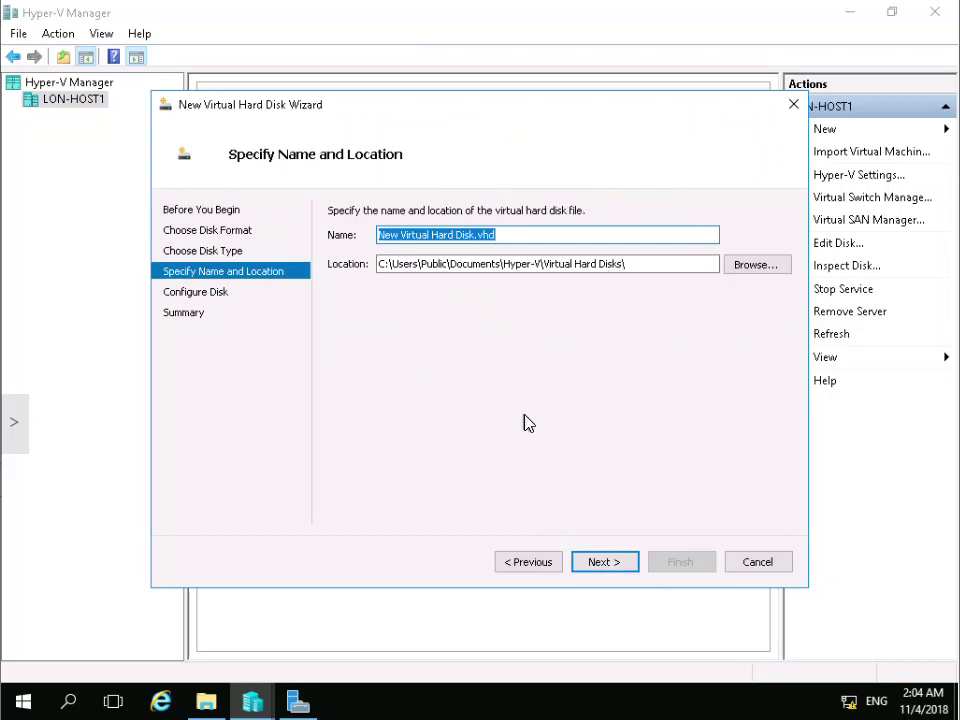
- Name the new virtual hard disk file LON-GUEST1.vhd
text(Lon)
key(BackSpace)
key(BackSpace)
key(BackSpace)
text(LON-G)
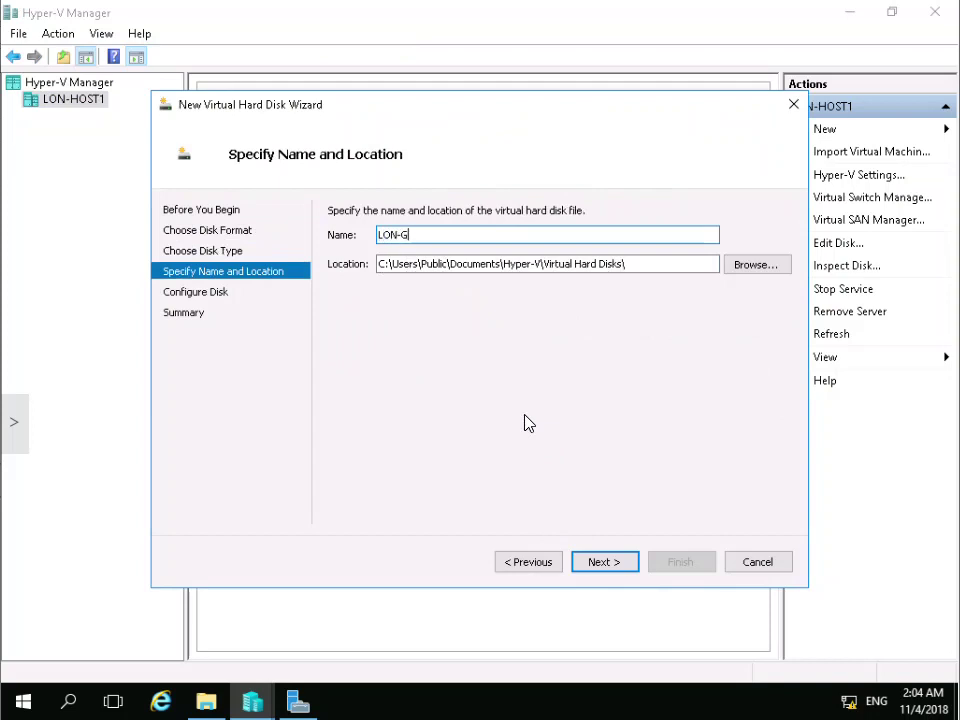
text(UEST1.vhd)
- Set the disk's location to E:\Program Files\Microsoft Learning\20740\Drives\LON-GUEST1 and continue to the parent disk configuration
click(760, 275)
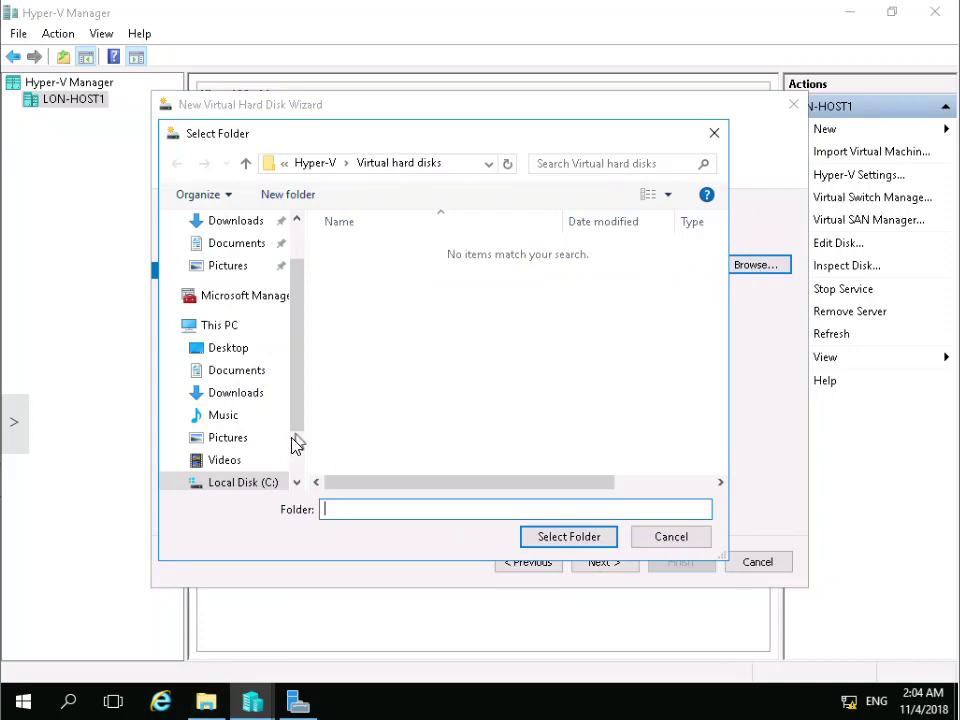
scroll(279, 468, down, 1)
click(250, 440)
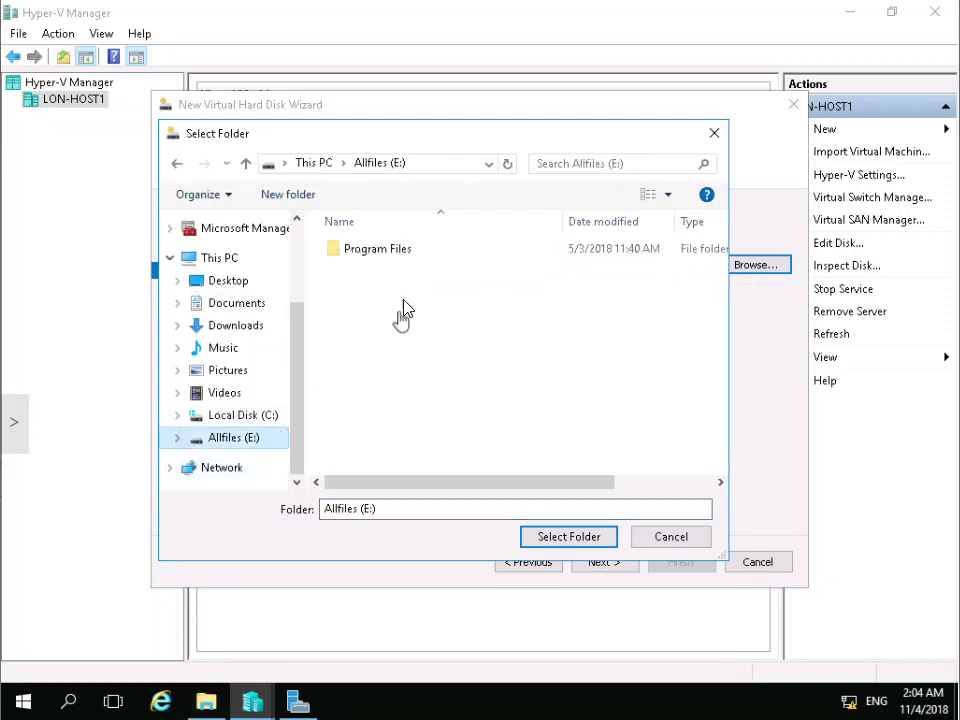
double_click(400, 252)
double_click(400, 252)
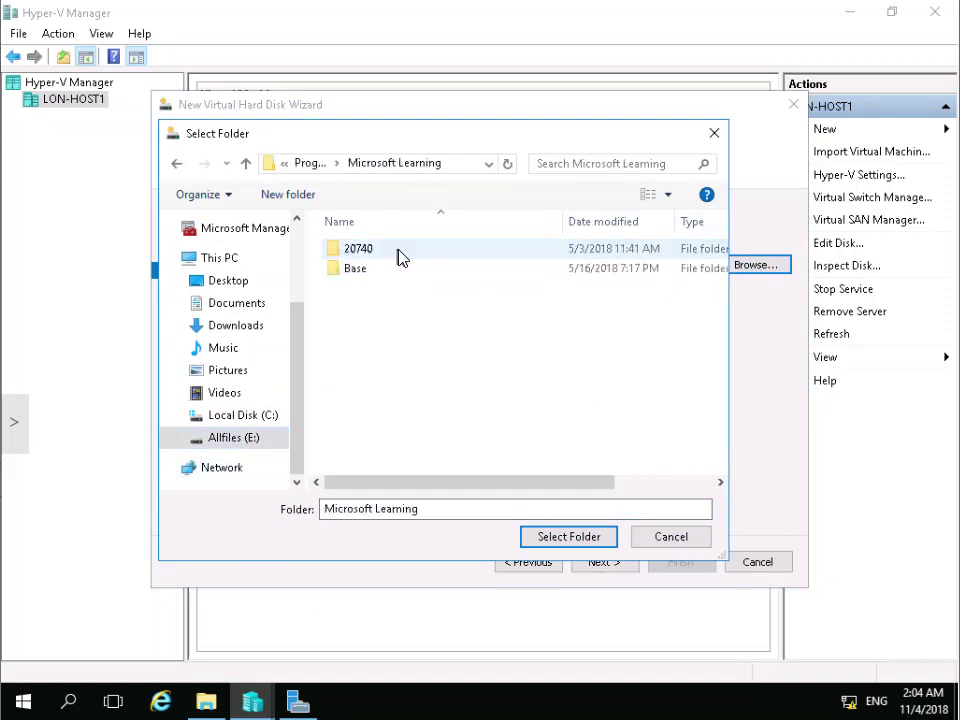
double_click(400, 252)
double_click(400, 252)
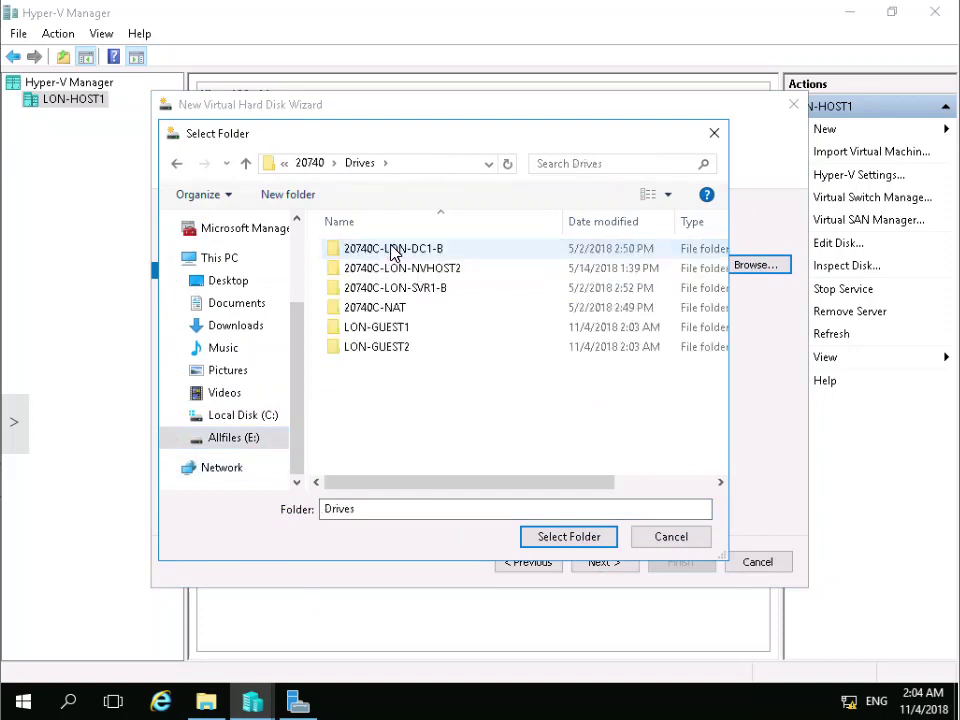
click(378, 332)
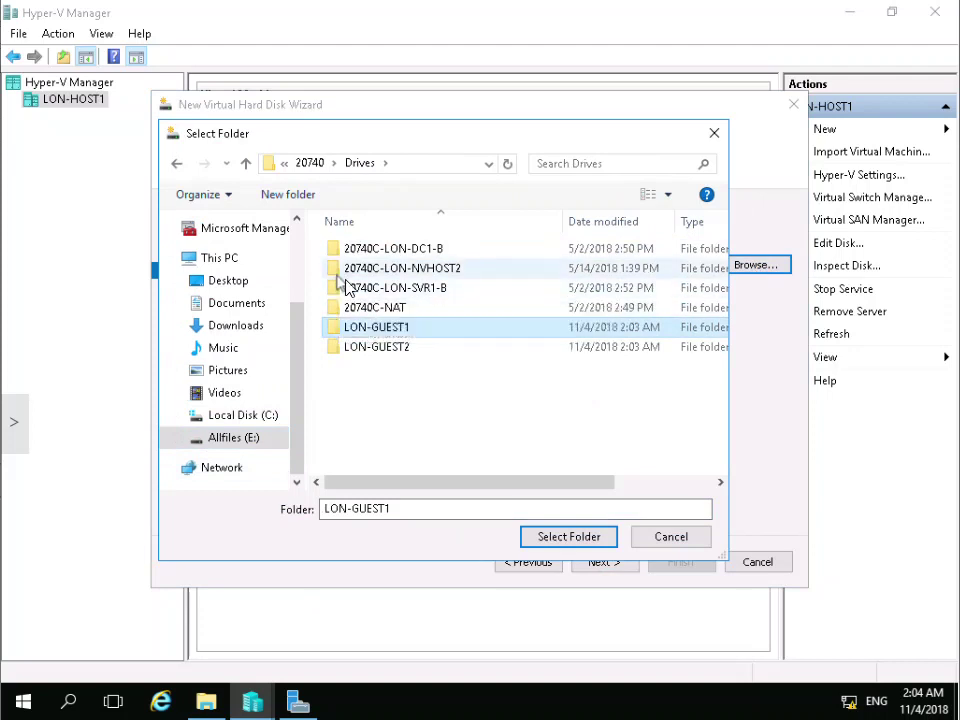
click(577, 537)
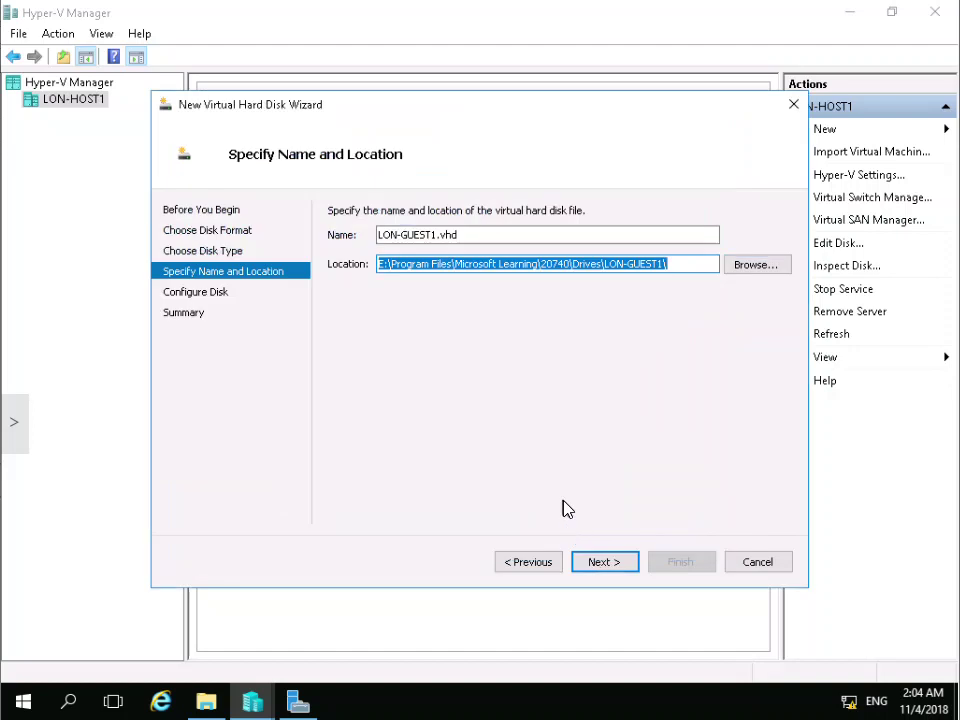
click(609, 563)
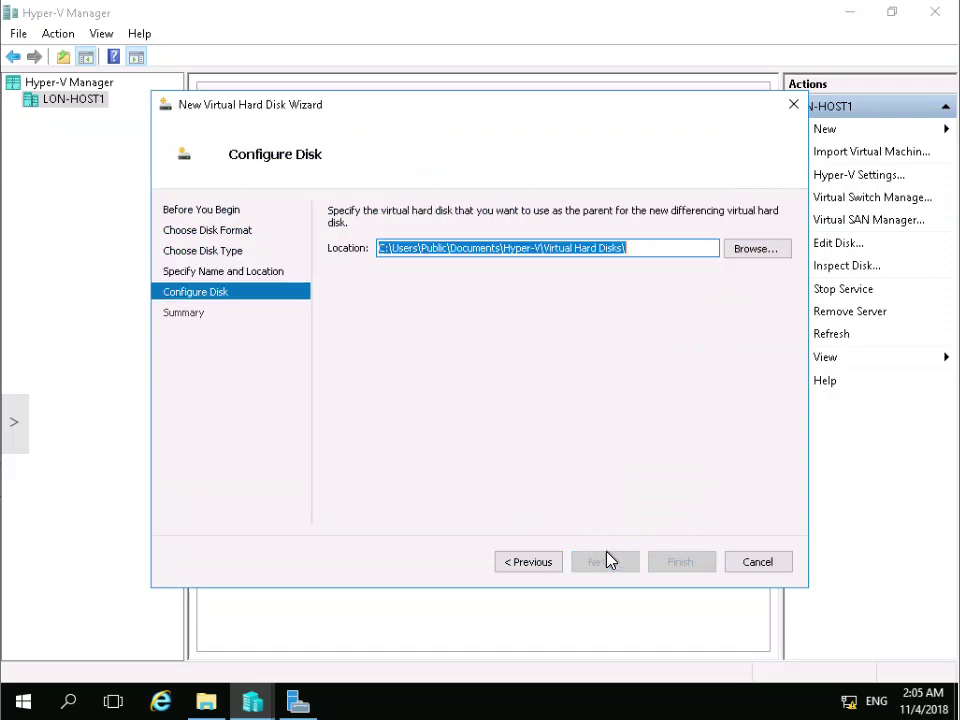
- Use C:\Program Files\Microsoft Learning\Base\Base17C-WS16-1607.vhd as the parent disk and finish creating the differencing disk
click(735, 252)
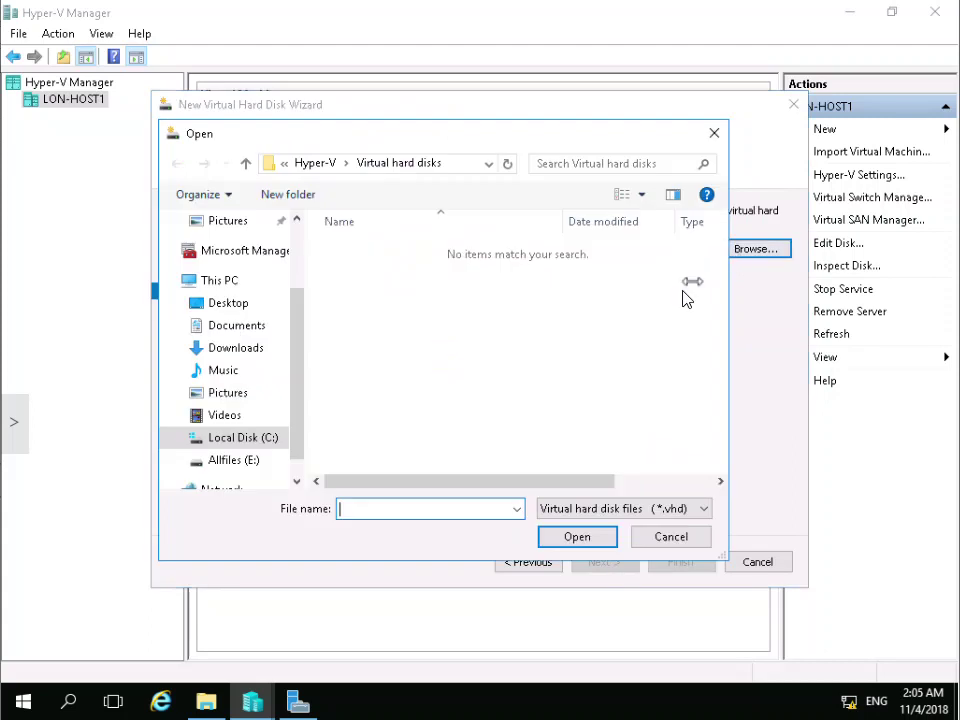
key(Escape)
click(755, 252)
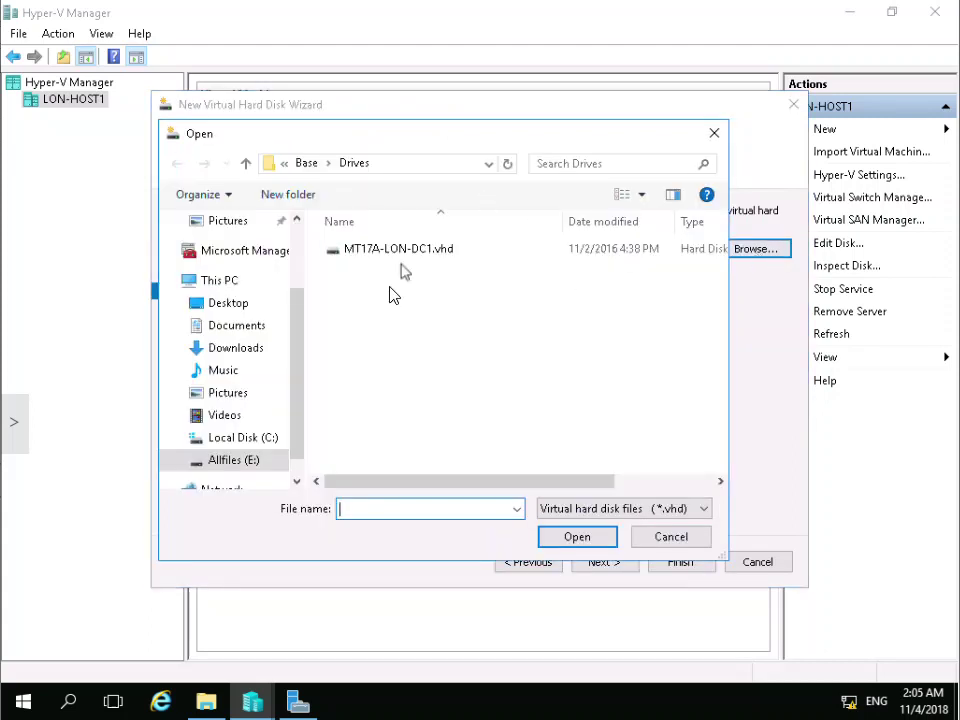
click(270, 439)
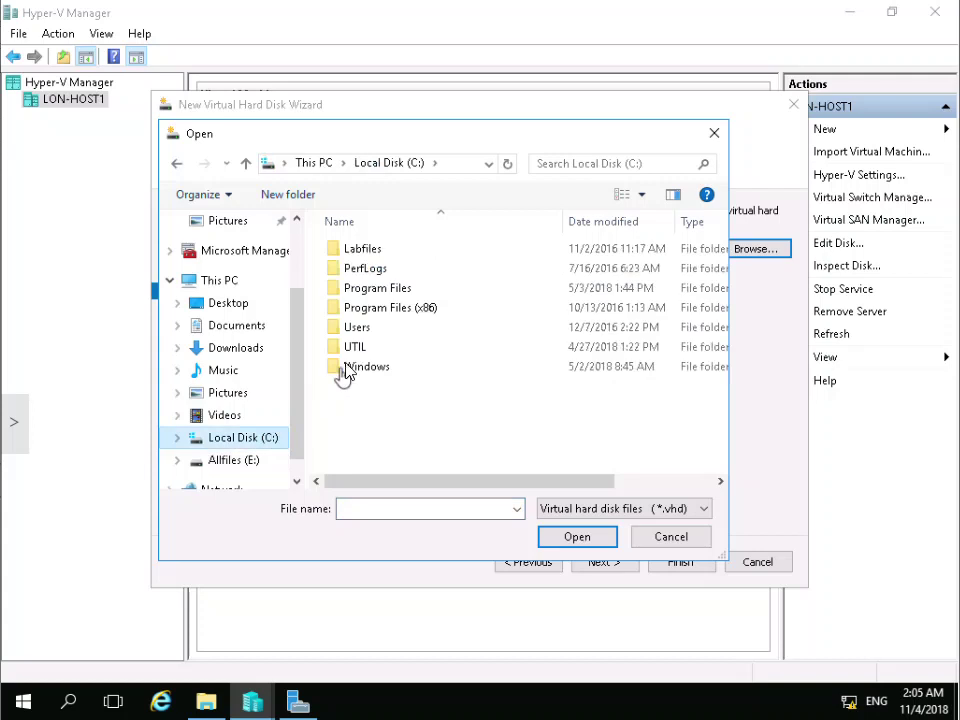
double_click(392, 290)
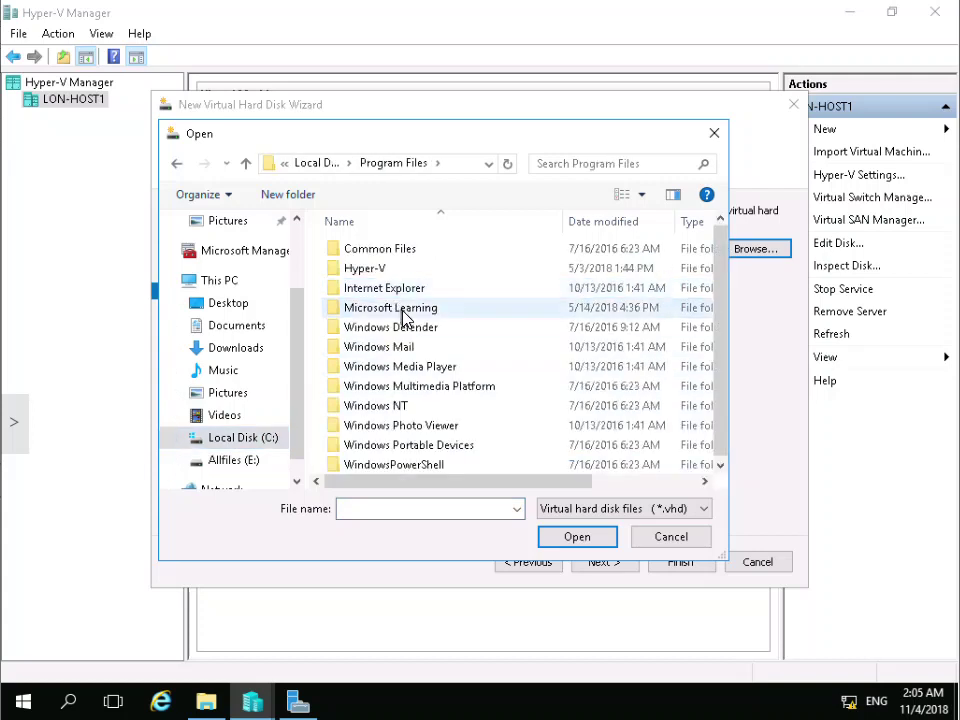
double_click(401, 307)
click(374, 276)
double_click(374, 276)
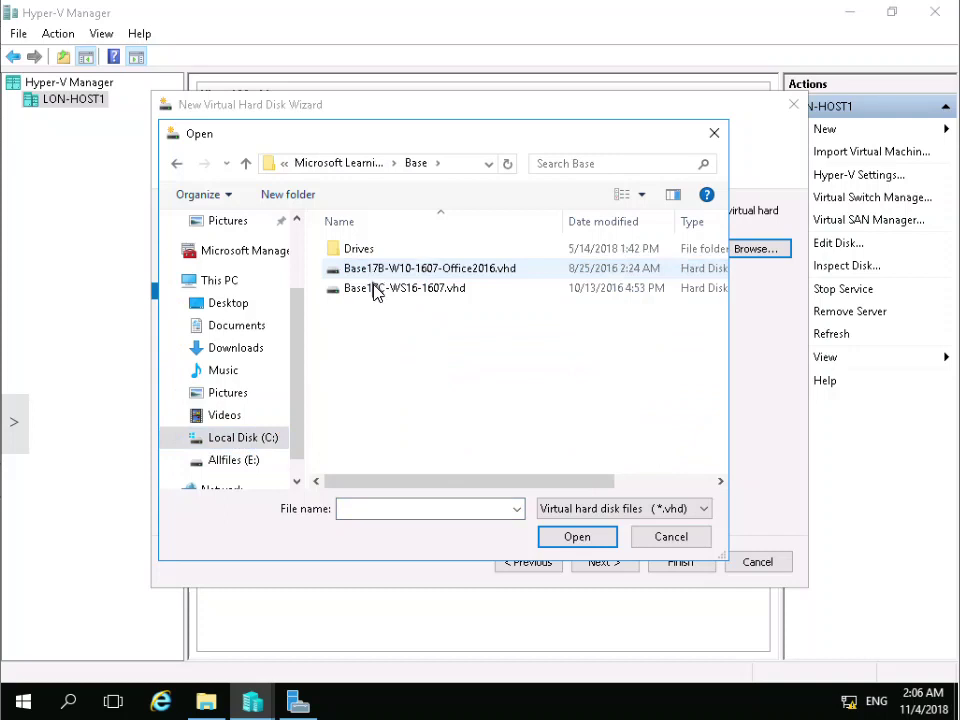
click(375, 290)
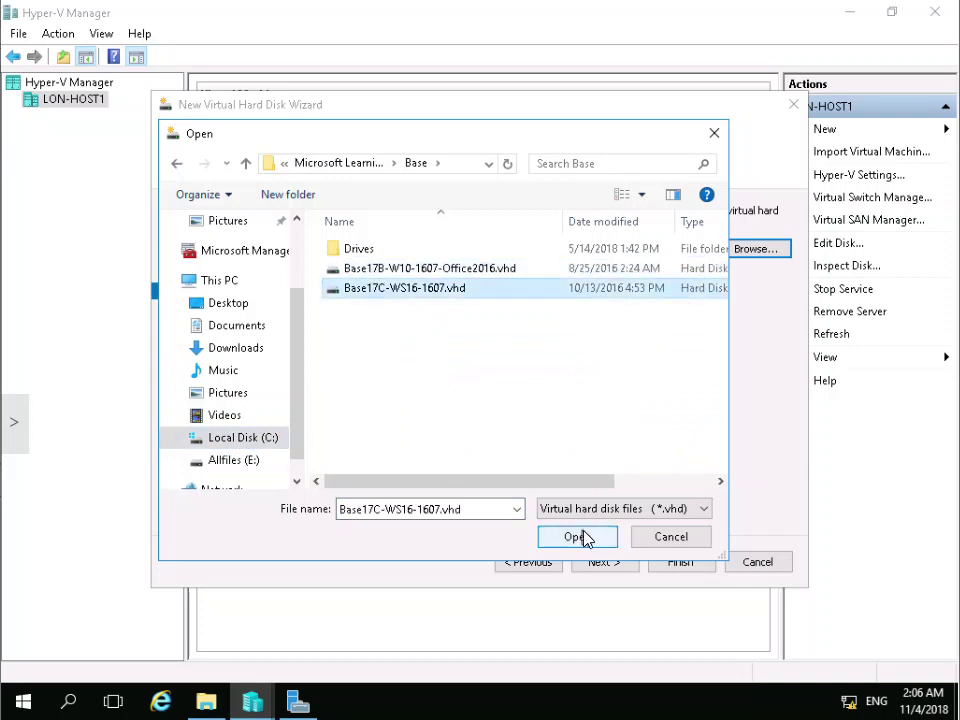
click(585, 539)
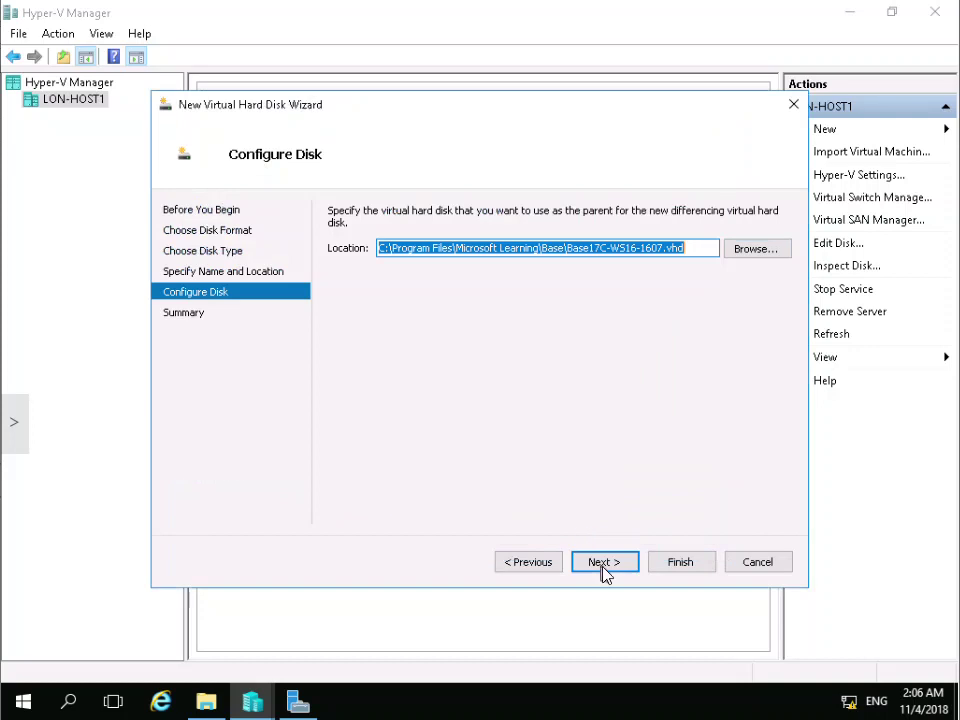
click(602, 569)
click(696, 563)
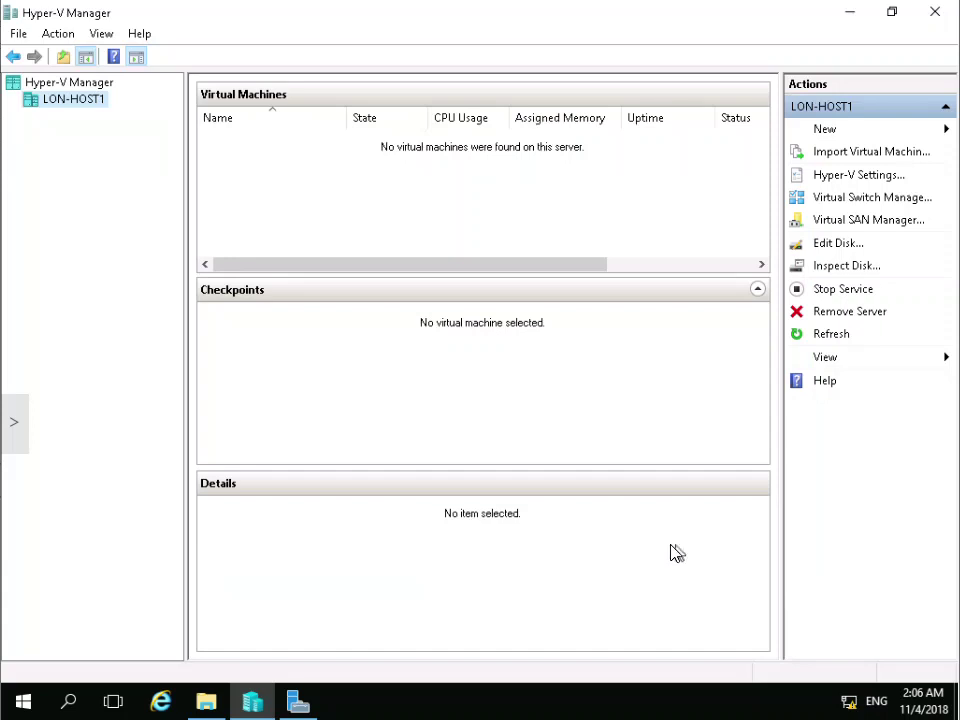
- Open an administrator Windows PowerShell window and move it toward the middle of the desktop
right_click(28, 700)
click(184, 457)
drag(221, 21, 358, 78)
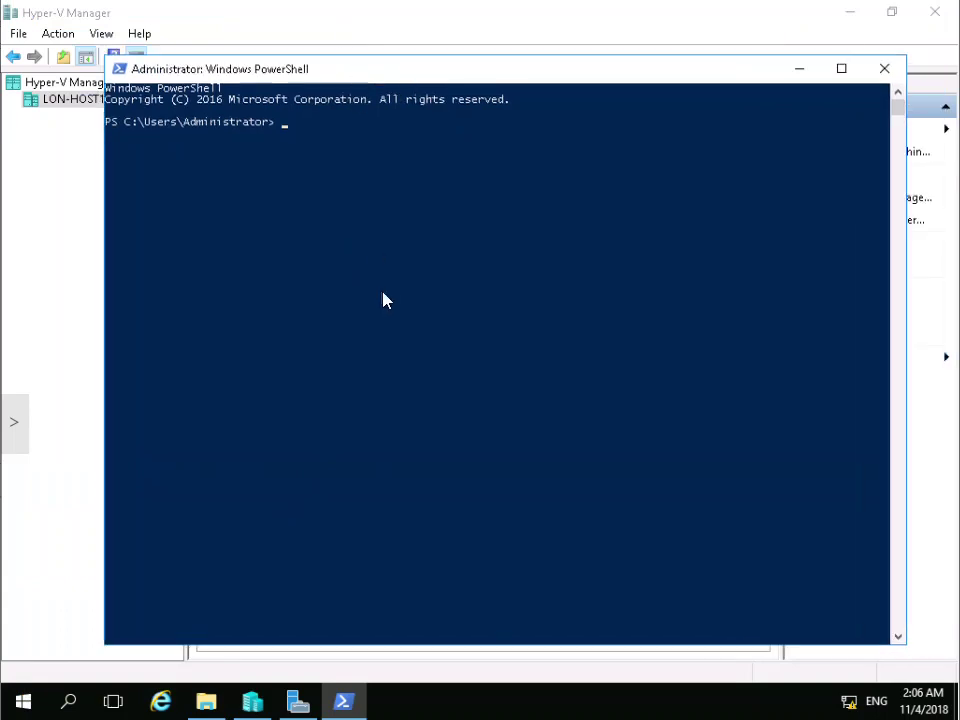
- Enter a New-VHD command with the path "E:\Program Files\Microsoft Learning\20740\Drives\Lon-guest2\lon-guest2.vhd"
text(new-vhd)
key(Tab)
text("C:\Pro)
key(Tab)
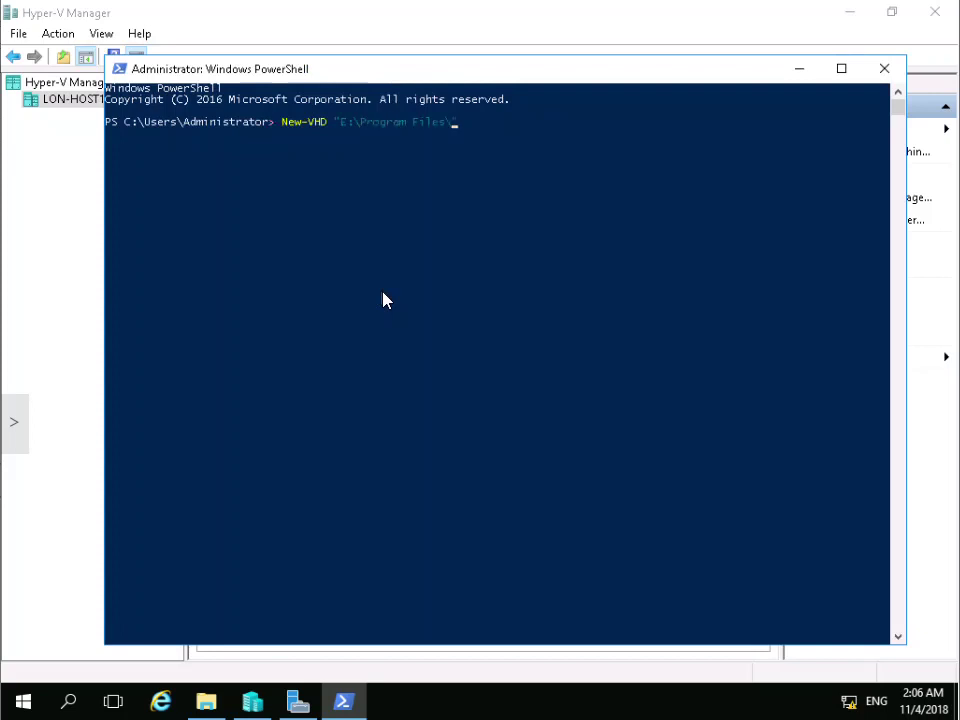
text(Mi)
key(Tab)
text(2017)
key(BackSpace)
key(BackSpace)
text(7)
key(Tab)
text(Dr)
key(Tab)
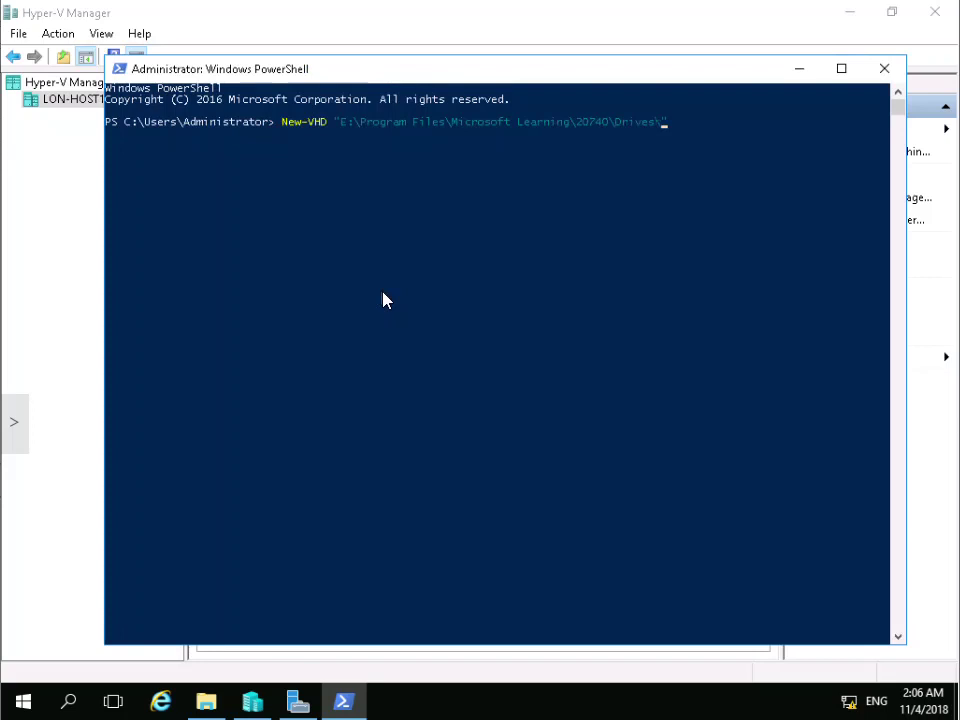
text(Lon-guest2\lon-guest2.vhd)
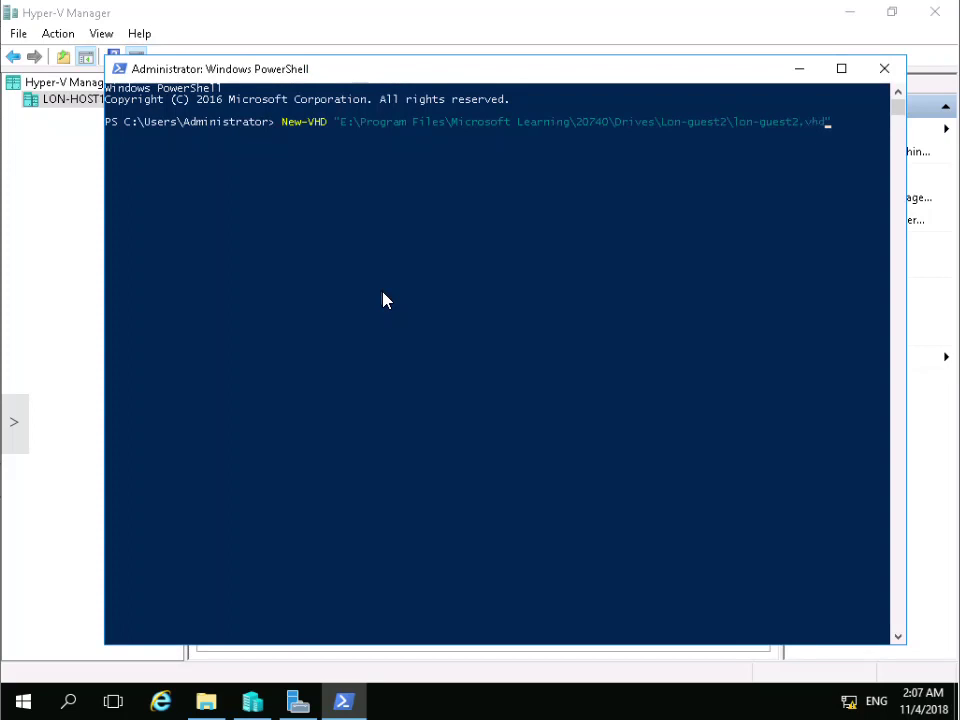
text(-Parent)
key(BackSpace)
key(BackSpace)
key(BackSpace)
key(BackSpace)
key(BackSpace)
key(BackSpace)
key(BackSpace)
key(BackSpace)
- Add -ParentPath "C:\Program Files\Microsoft Learning\Base\Base17C-WS16-1607.vhd" to the command, run it, and close PowerShell
text(-par)
key(Tab)
text("C:\Program Files\)
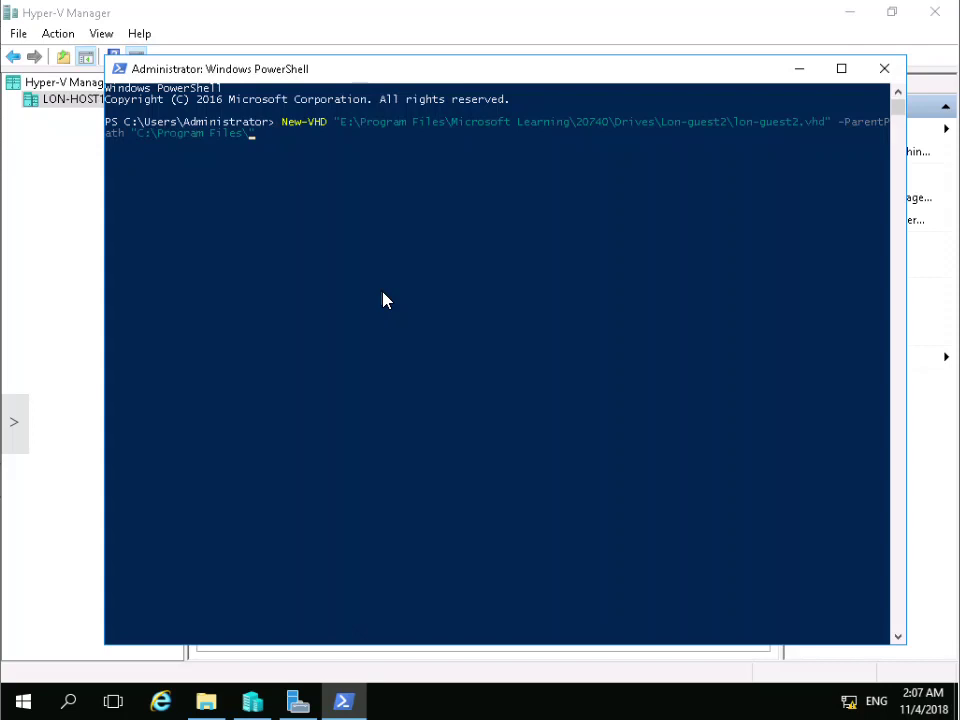
text(Microsoft Learning\)
text(Ba)
key(Tab)
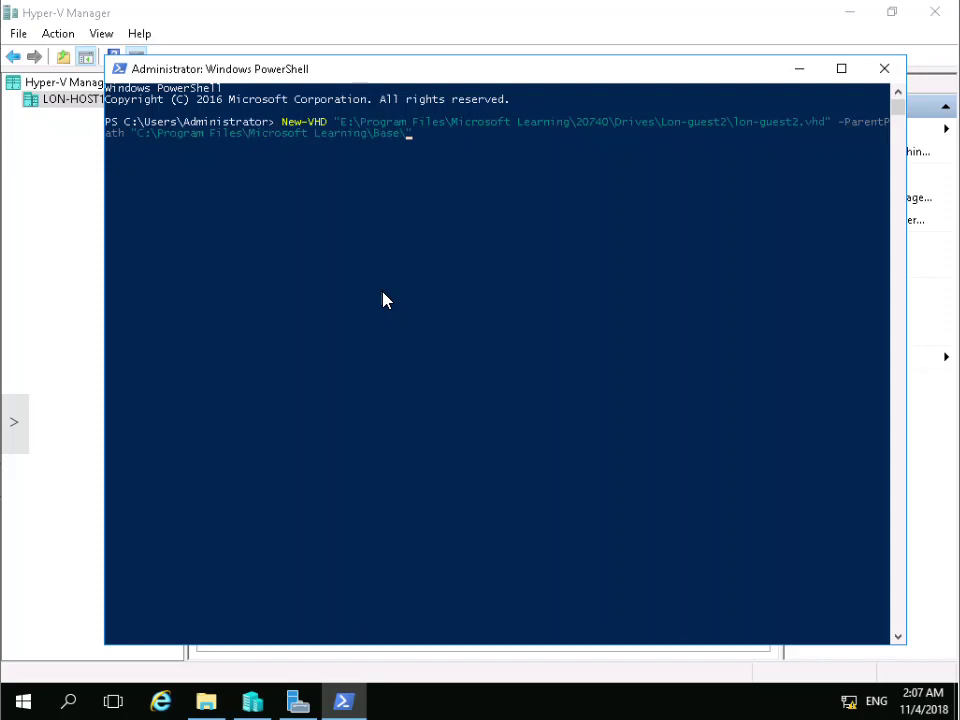
text(Bas)
key(Tab)
key(Tab)
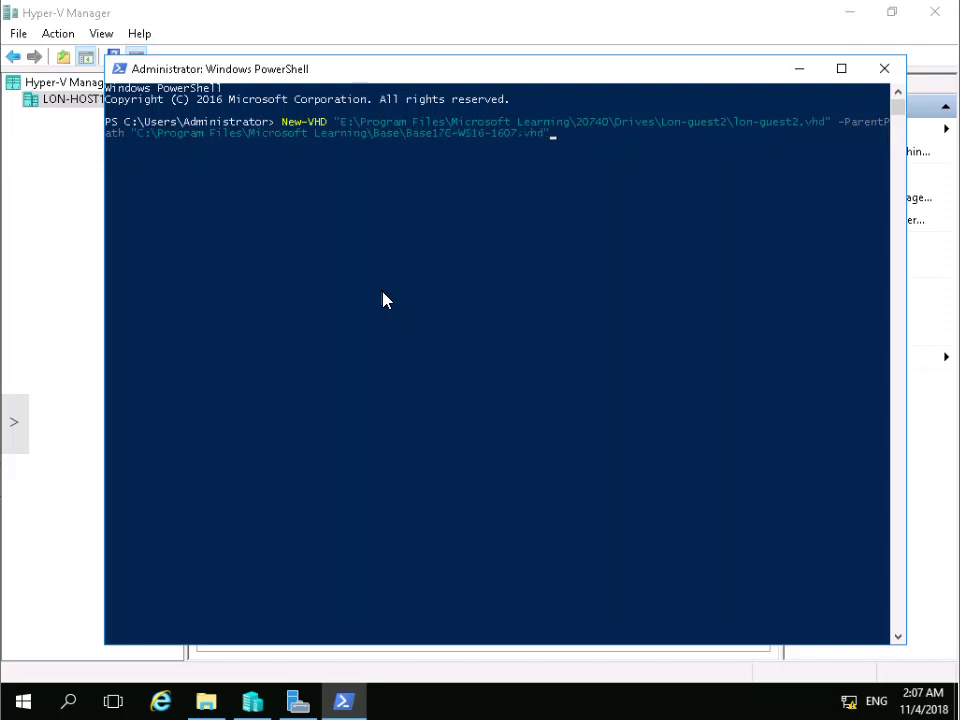
key(Return)
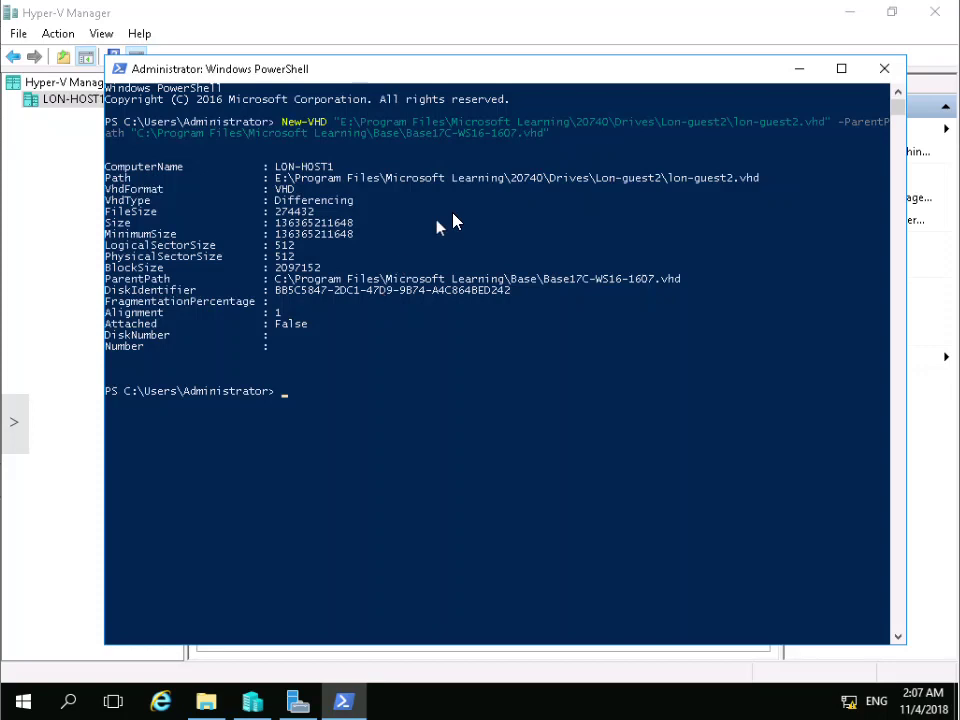
click(885, 69)
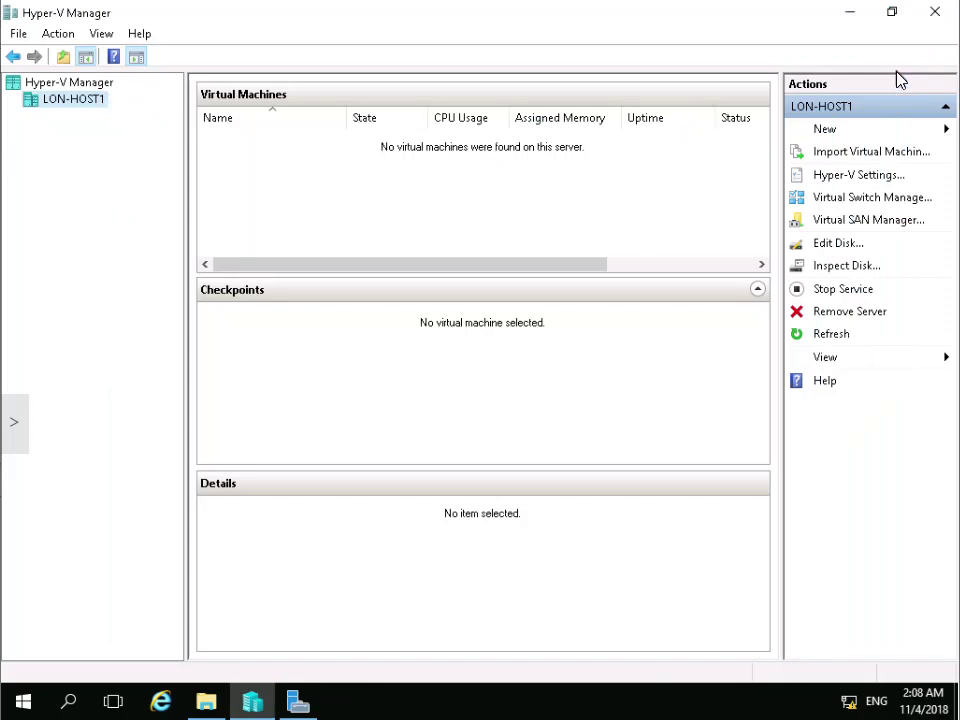
- Inspect the disk lon-guest2.vhd from E:\Program Files\Microsoft Learning\20740\Drives\LON-GUEST2 in Hyper-V Manager
click(840, 272)
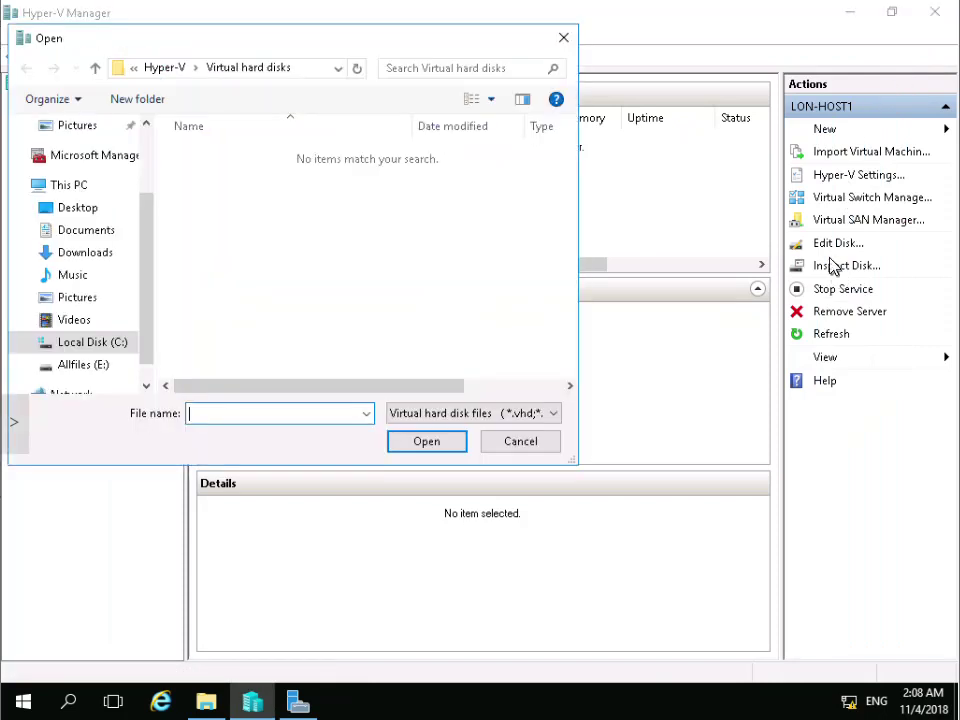
click(102, 370)
click(256, 161)
double_click(256, 161)
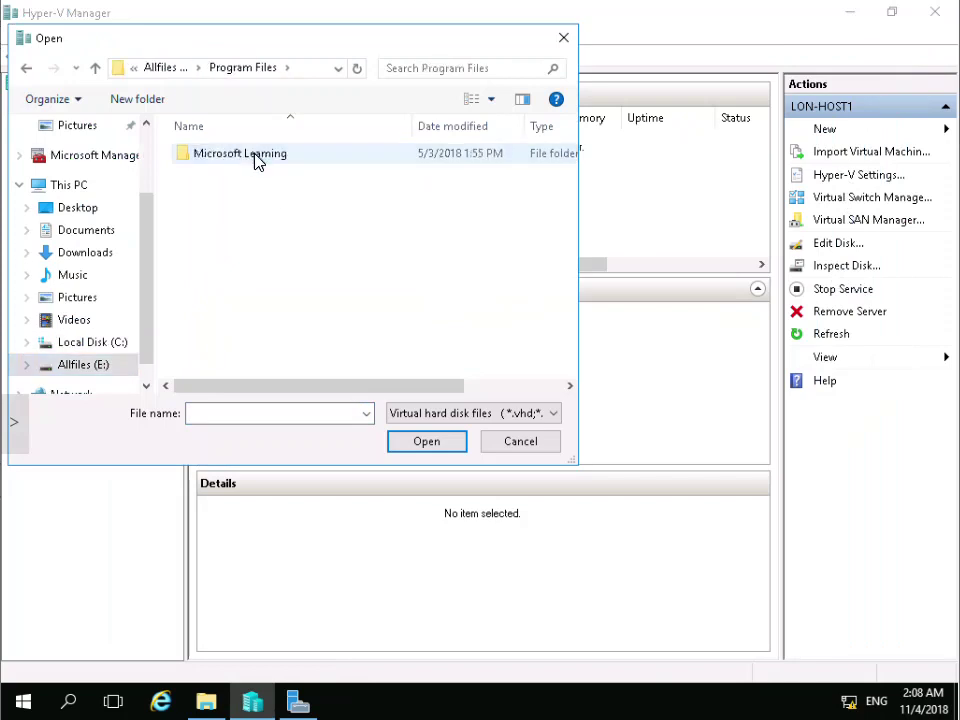
double_click(256, 161)
double_click(256, 161)
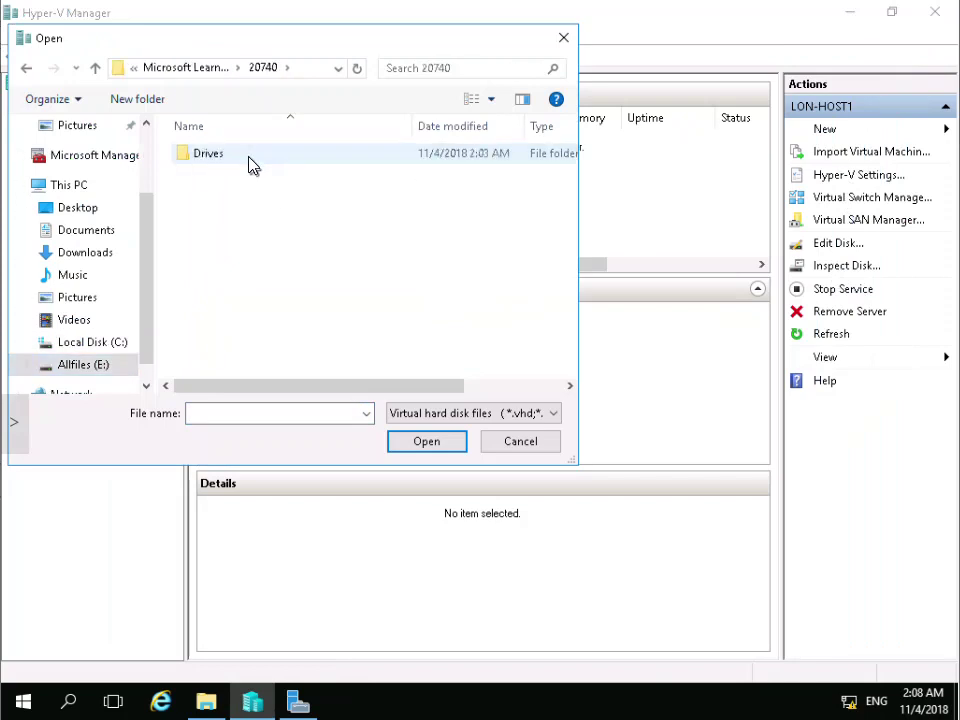
double_click(253, 161)
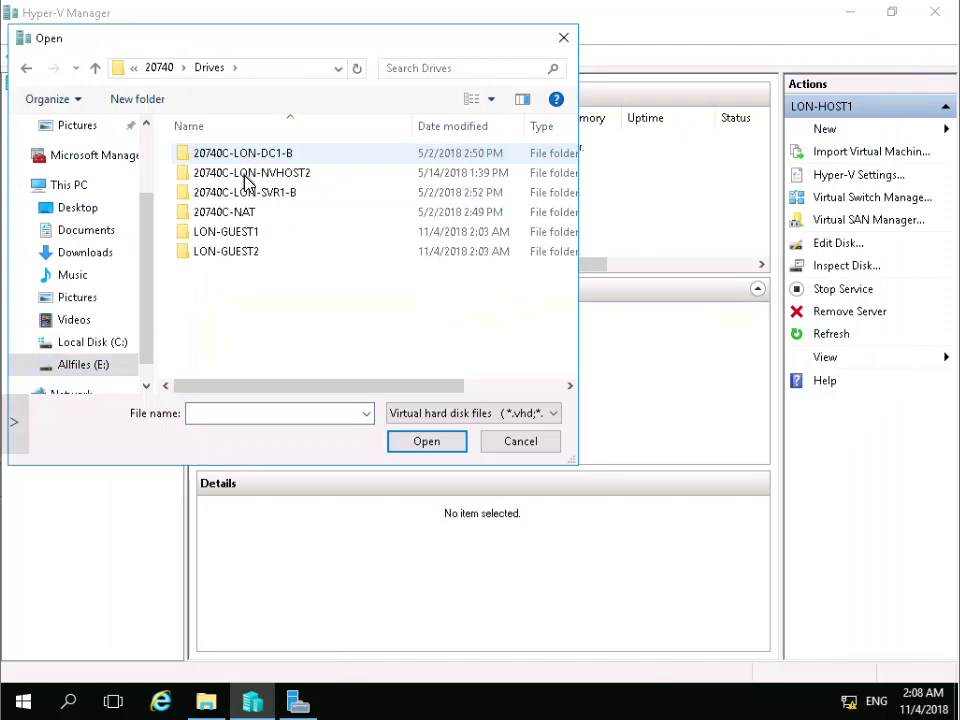
double_click(252, 251)
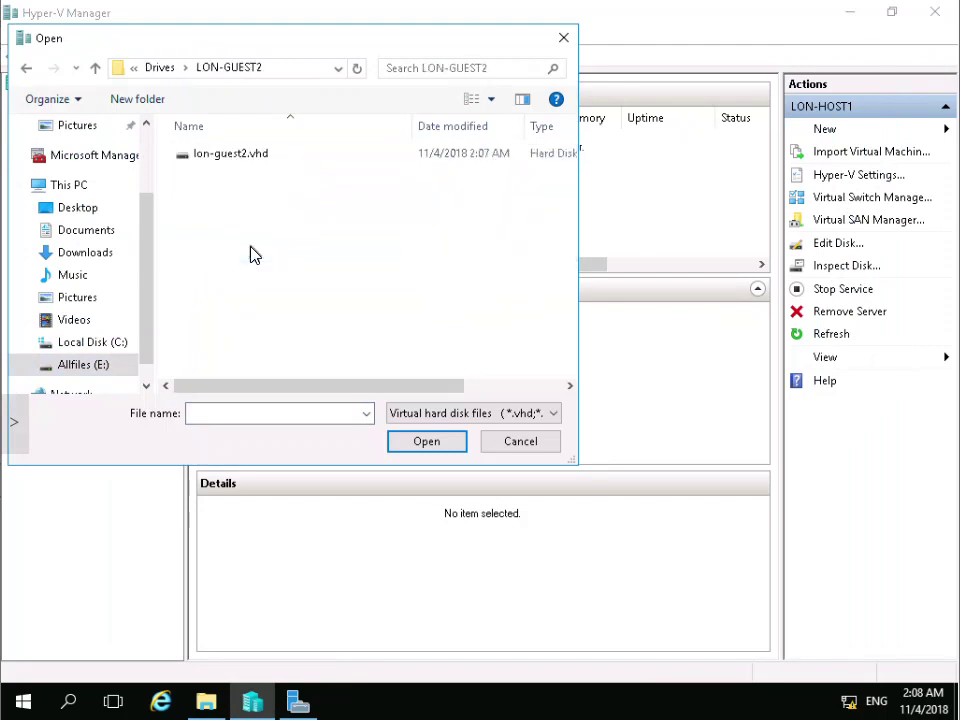
click(227, 157)
click(424, 442)
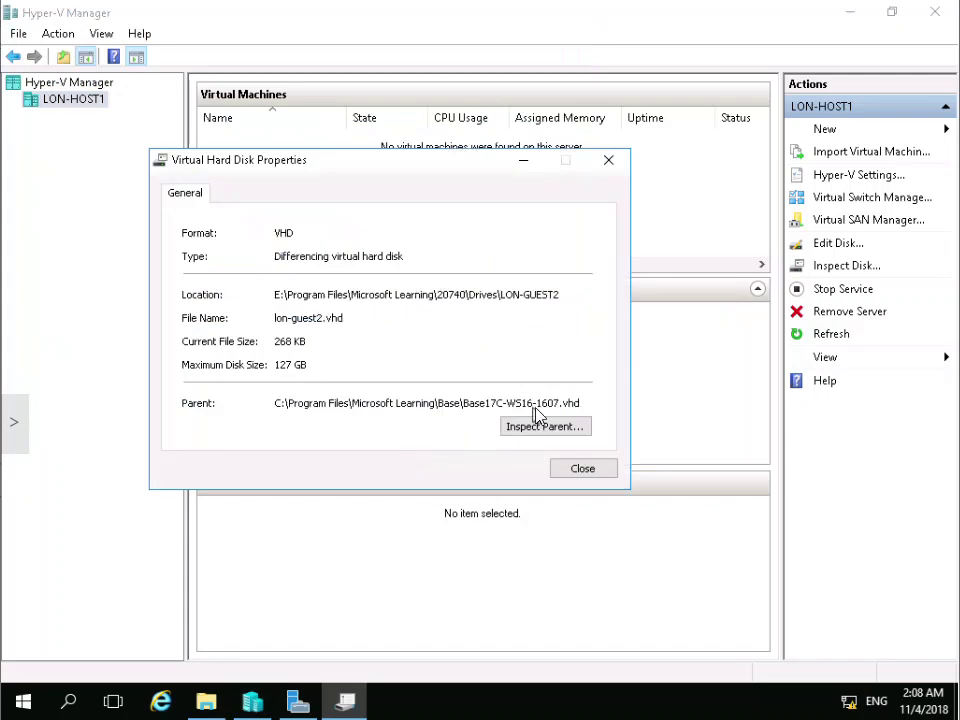
- Check the disk's parent path and type, inspect its parent disk, and close both properties windows
drag(276, 405, 587, 416)
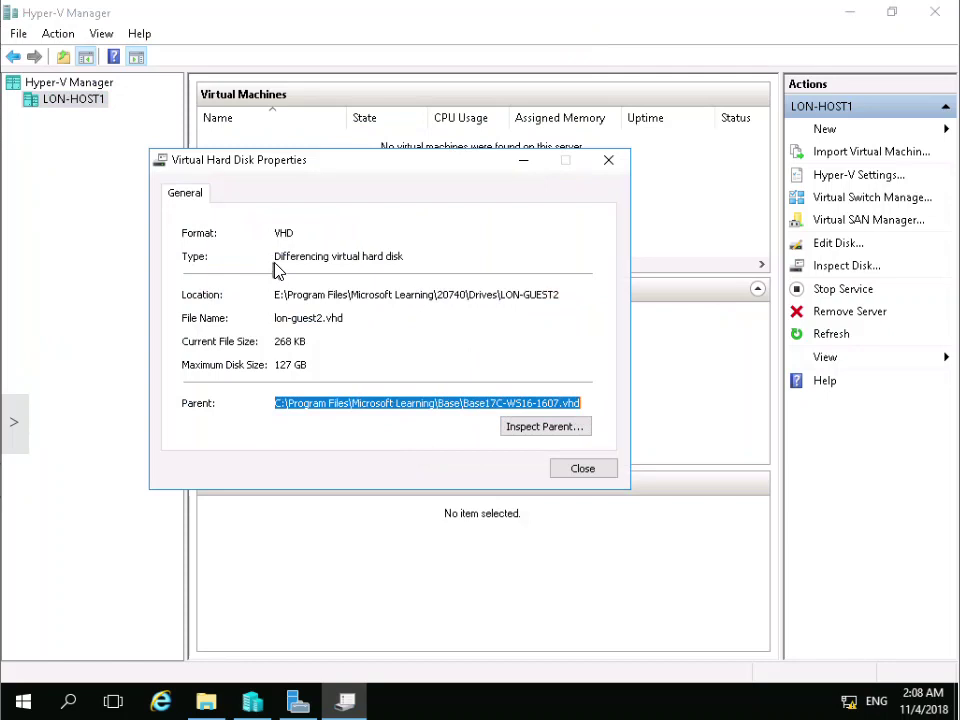
drag(277, 262, 478, 266)
click(557, 431)
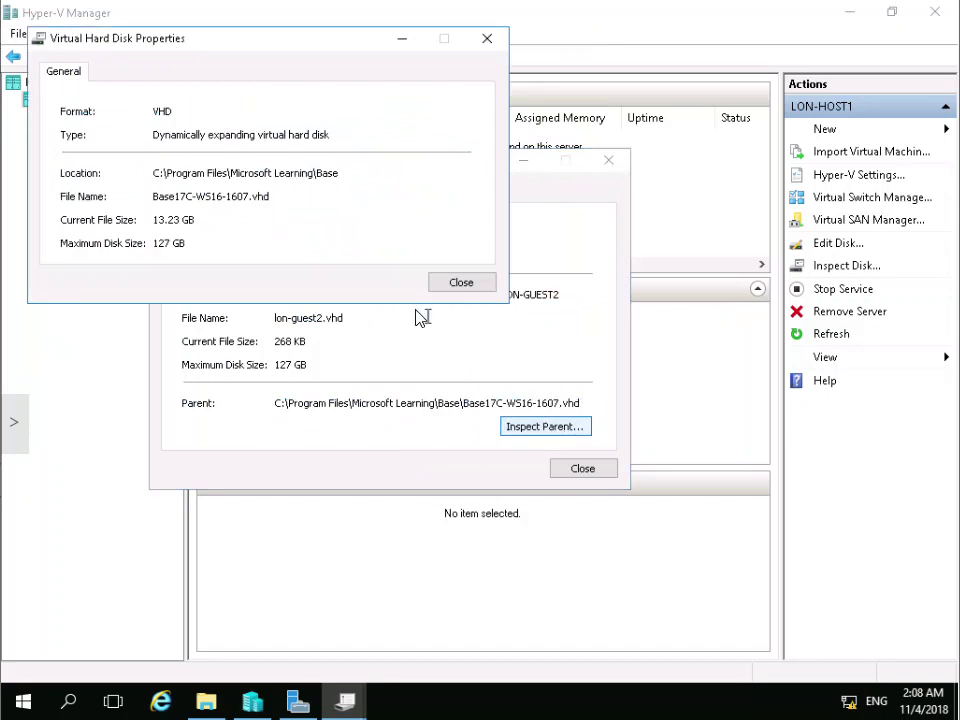
click(463, 283)
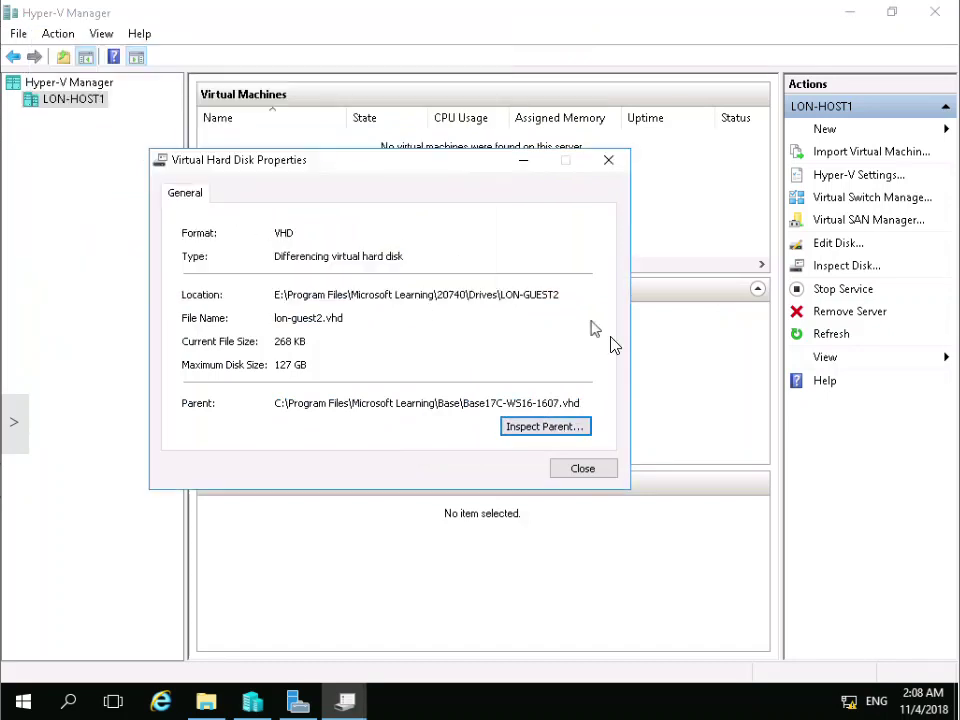
click(583, 469)
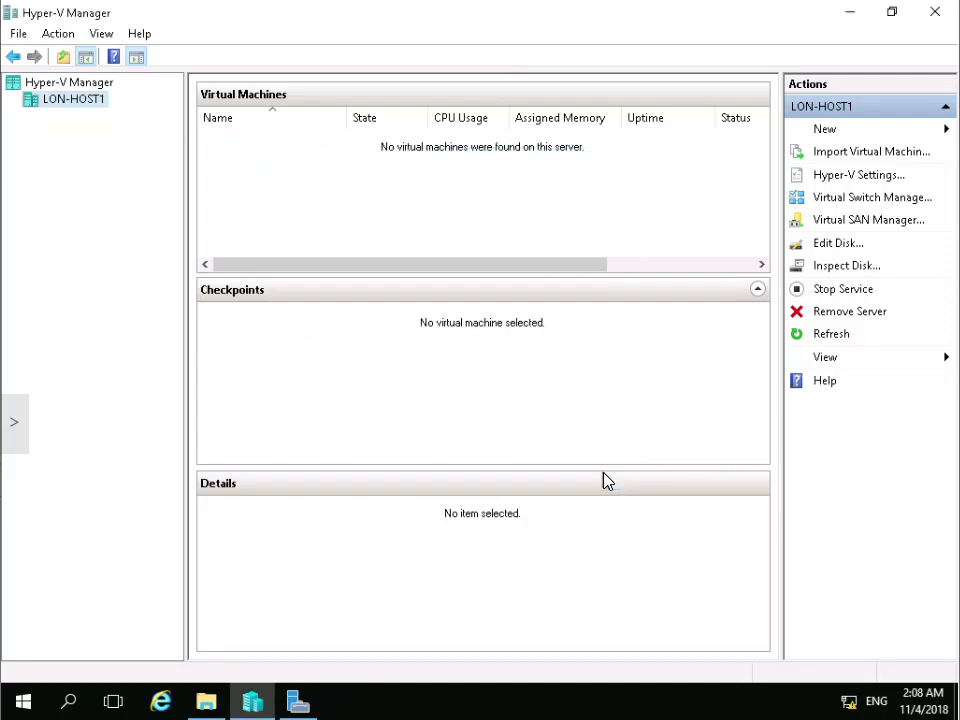